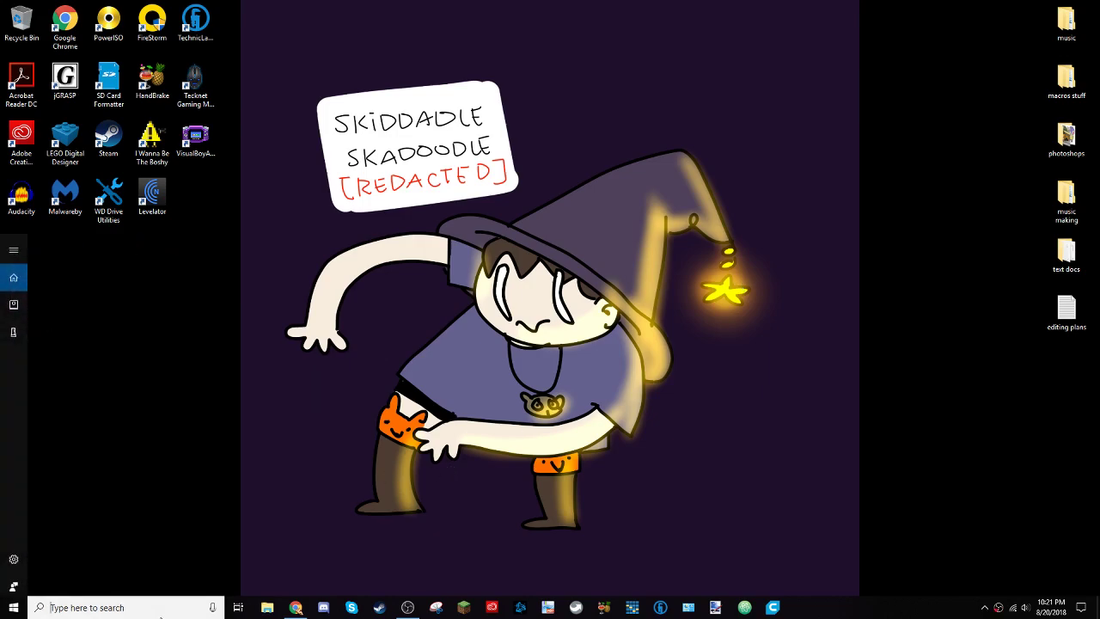
Step: Search for 'paint' in the Windows taskbar and launch Microsoft Paint
type("paint")
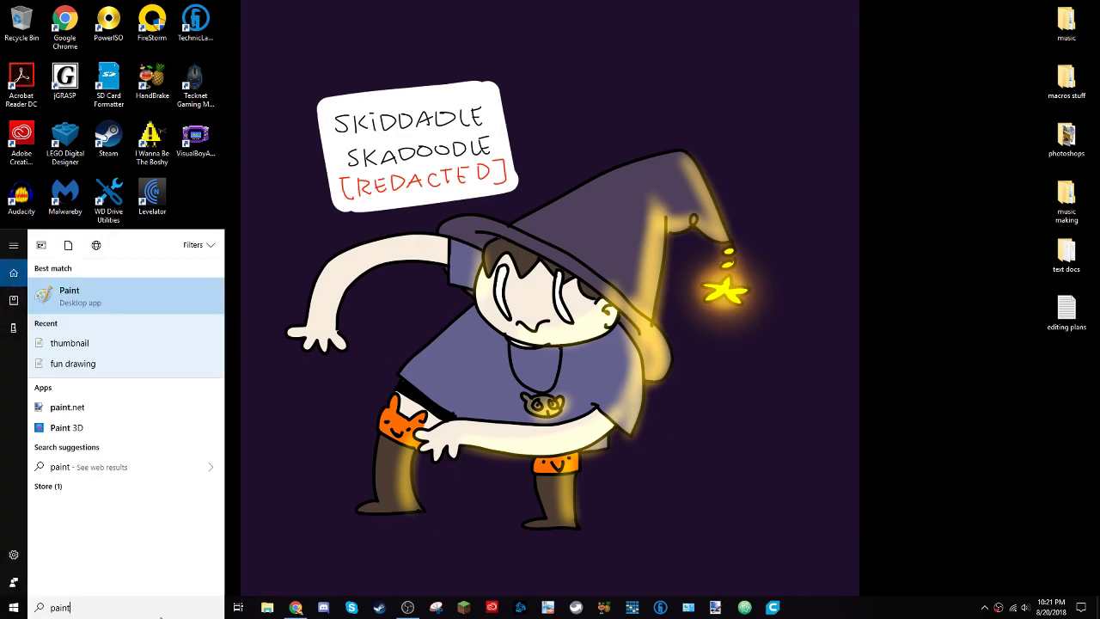
key("Return")
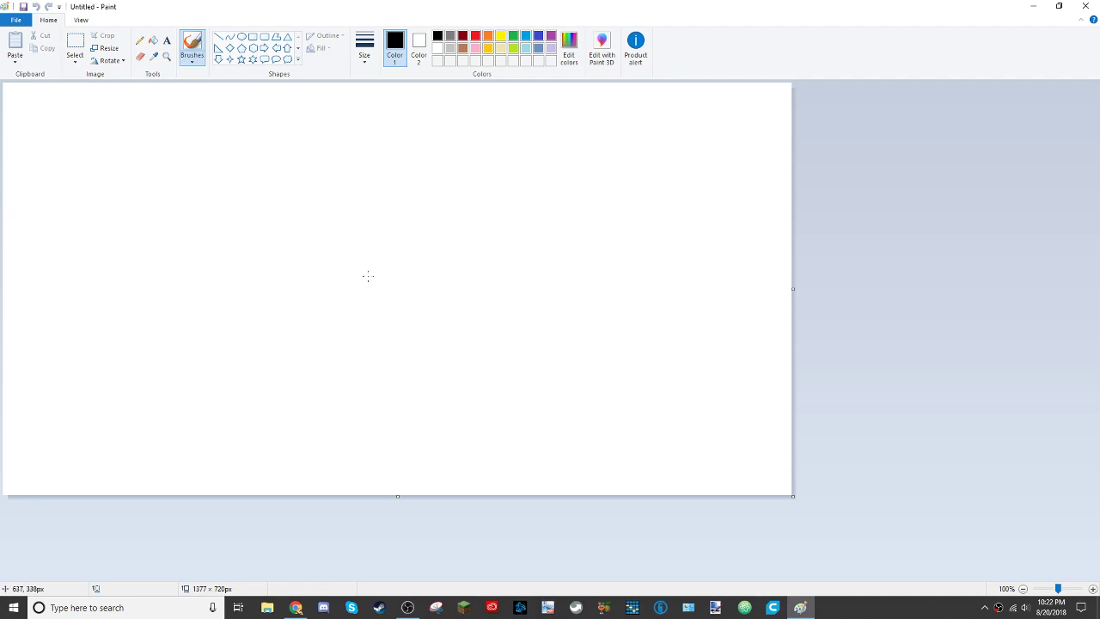
Step: Undo a first hook stroke, then sketch the curved fin outline and the loop below it
mouse_move(367, 272)
left_mouse_down()
mouse_move(313, 313)
mouse_move(355, 247)
left_mouse_up()
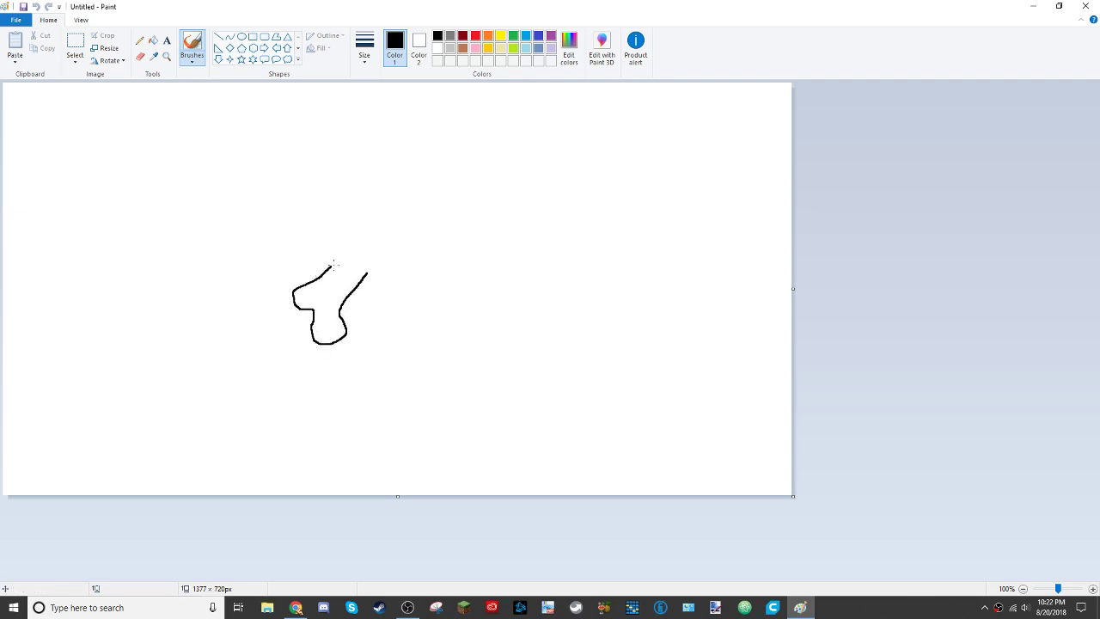
key("ctrl+z")
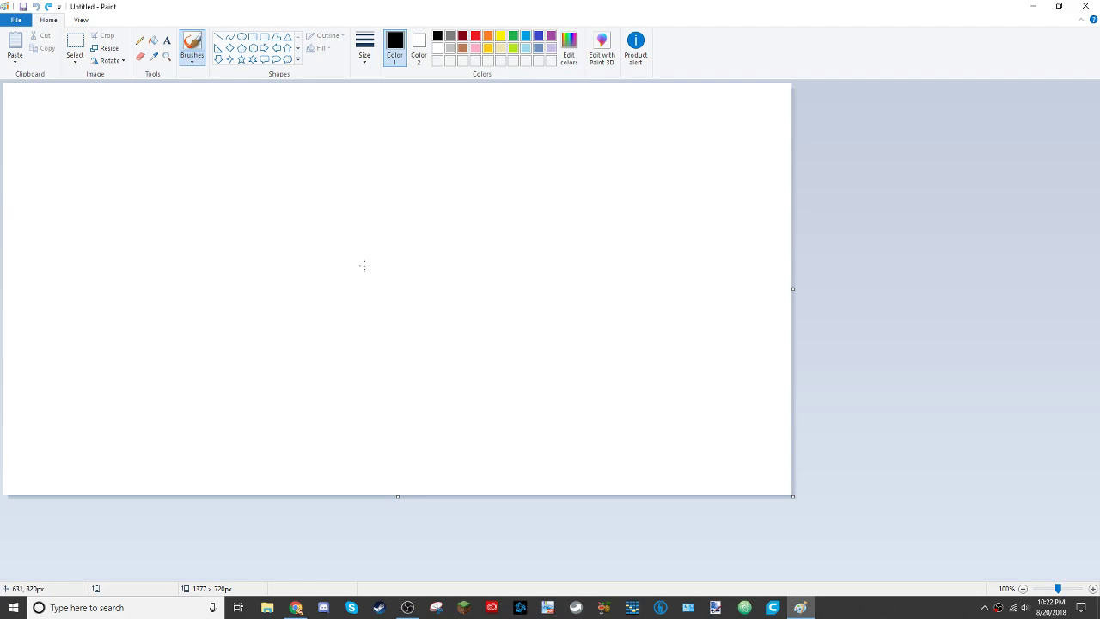
mouse_move(364, 265)
left_mouse_down()
mouse_move(326, 338)
mouse_move(299, 323)
mouse_move(347, 221)
left_mouse_up()
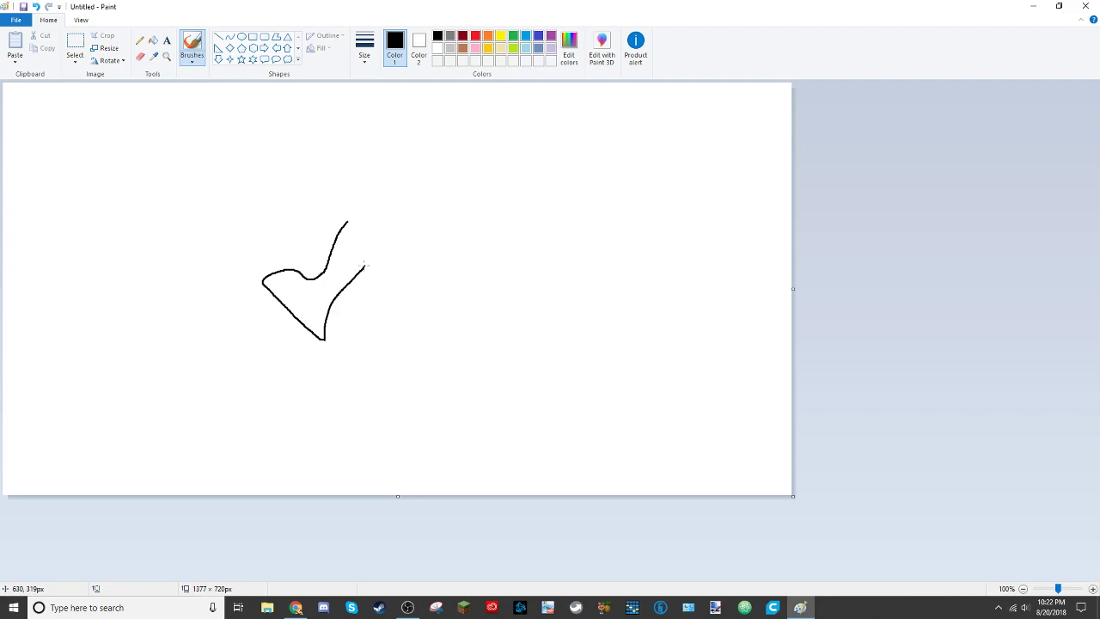
mouse_move(363, 256)
left_mouse_down()
mouse_move(370, 294)
mouse_move(349, 298)
mouse_move(375, 330)
mouse_move(344, 343)
mouse_move(389, 347)
mouse_move(363, 365)
mouse_move(349, 349)
mouse_move(368, 362)
left_mouse_up()
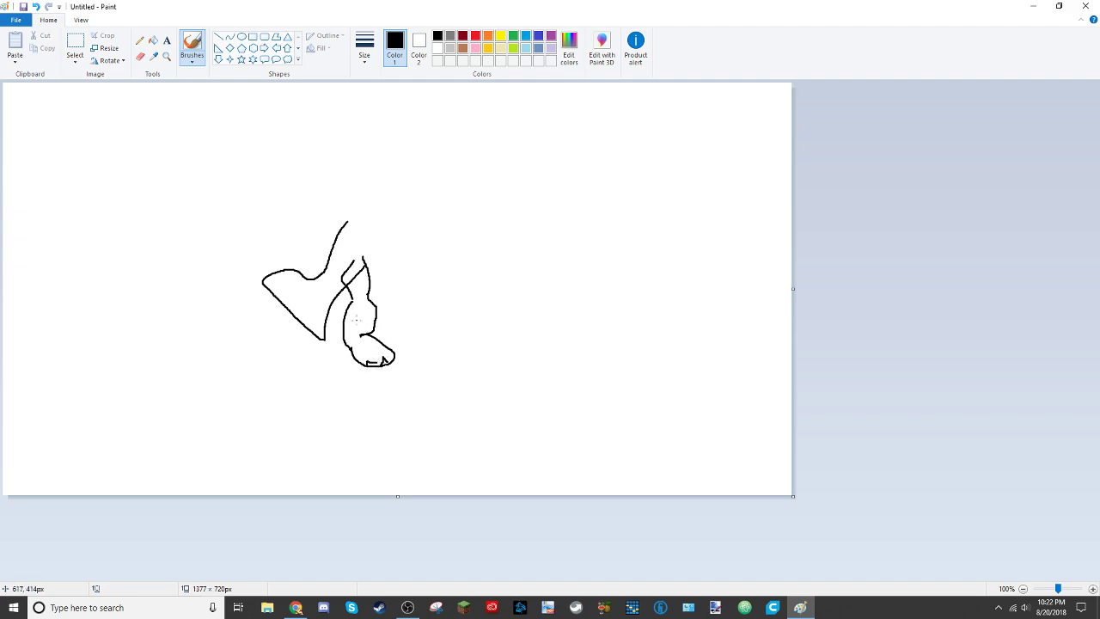
Step: Add face marks inside the lower loop and draw the dog's back and raised neck
left_click_drag(366, 314, 364, 324)
mouse_move(360, 330)
left_mouse_down()
mouse_move(353, 348)
mouse_move(391, 355)
left_mouse_up()
mouse_move(357, 319)
left_mouse_down()
mouse_move(361, 279)
mouse_move(366, 294)
left_mouse_up()
mouse_move(370, 269)
left_mouse_down()
mouse_move(461, 270)
mouse_move(491, 214)
mouse_move(538, 234)
mouse_move(504, 254)
mouse_move(512, 374)
mouse_move(490, 324)
mouse_move(482, 371)
mouse_move(465, 344)
mouse_move(465, 315)
mouse_move(326, 318)
mouse_move(329, 366)
mouse_move(343, 335)
mouse_move(351, 364)
left_mouse_up()
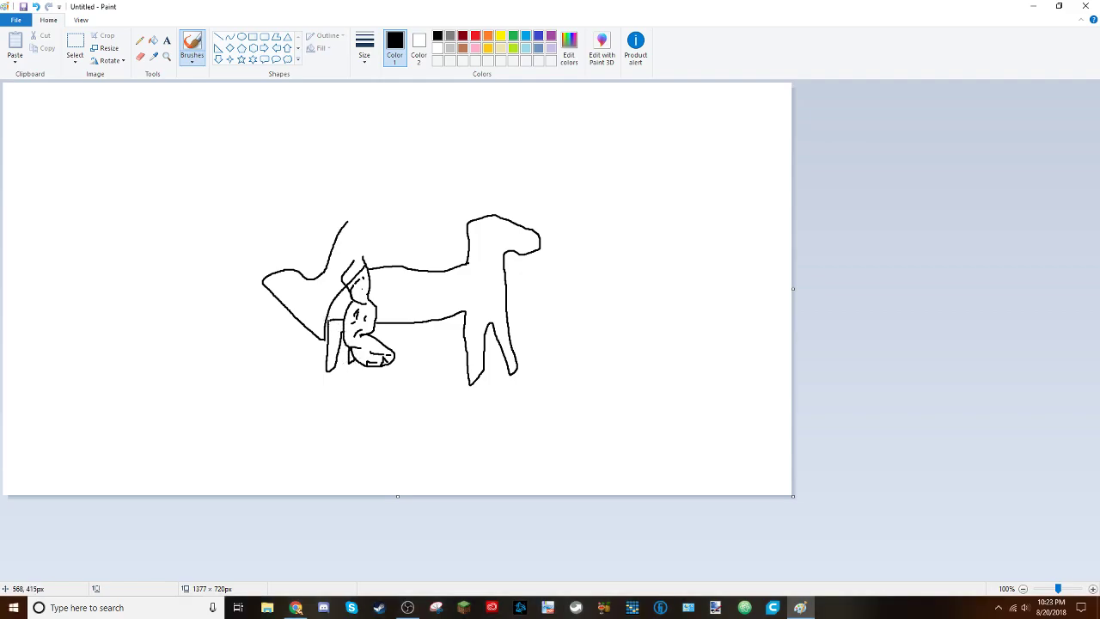
Step: Add a bump on the dog's back, snout scribbles and a belly loop, undoing stray strokes
mouse_move(309, 286)
left_mouse_down()
mouse_move(271, 283)
mouse_move(311, 289)
mouse_move(302, 316)
left_mouse_up()
key("ctrl+z")
mouse_move(319, 274)
left_mouse_down()
mouse_move(297, 254)
mouse_move(323, 273)
left_mouse_up()
key("ctrl+z")
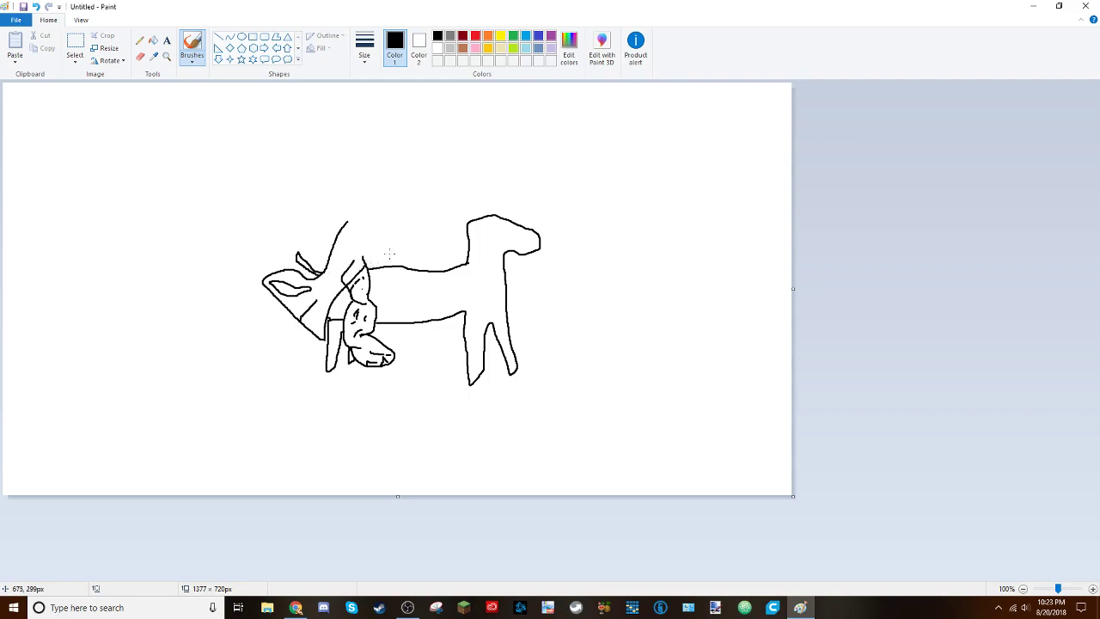
mouse_move(389, 252)
left_mouse_down()
mouse_move(392, 270)
mouse_move(410, 268)
left_mouse_up()
mouse_move(386, 364)
left_mouse_down()
mouse_move(383, 352)
mouse_move(364, 354)
left_mouse_up()
mouse_move(413, 324)
left_mouse_down()
mouse_move(420, 334)
mouse_move(407, 340)
mouse_move(395, 317)
mouse_move(419, 330)
left_mouse_up()
Step: Draw the dog's ear, the mouth near its nose, and paws on both legs
mouse_move(484, 221)
left_mouse_down()
mouse_move(471, 262)
mouse_move(461, 237)
mouse_move(475, 220)
mouse_move(496, 232)
left_mouse_up()
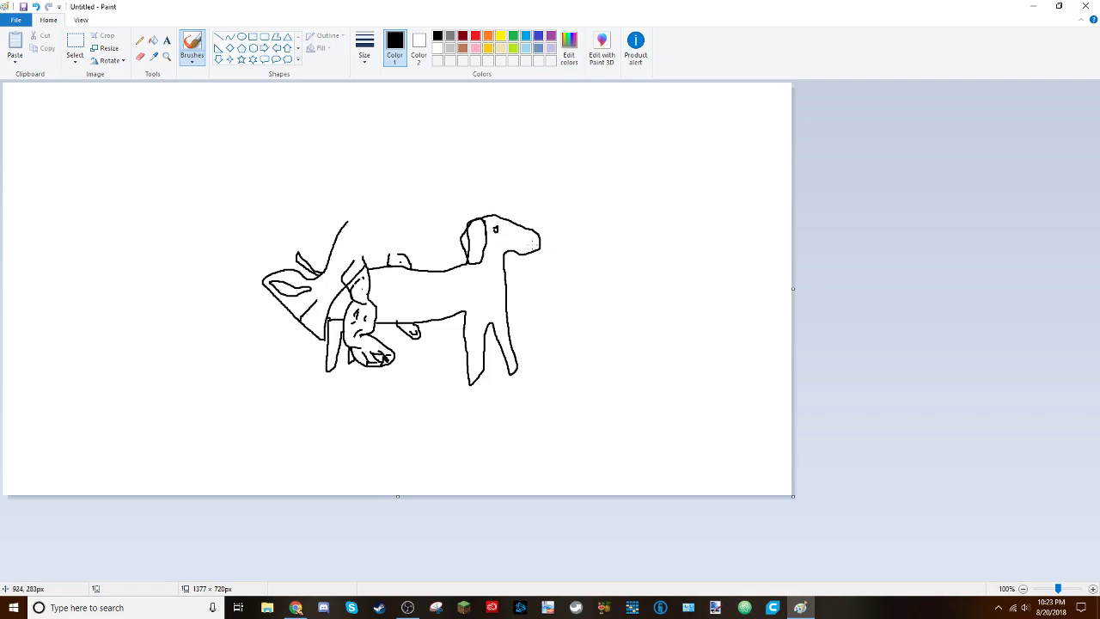
left_click_drag(536, 245, 512, 246)
left_click_drag(486, 372, 486, 388)
mouse_move(519, 368)
left_mouse_down()
mouse_move(533, 387)
mouse_move(521, 385)
left_mouse_up()
left_click_drag(343, 366, 354, 369)
key("ctrl+z")
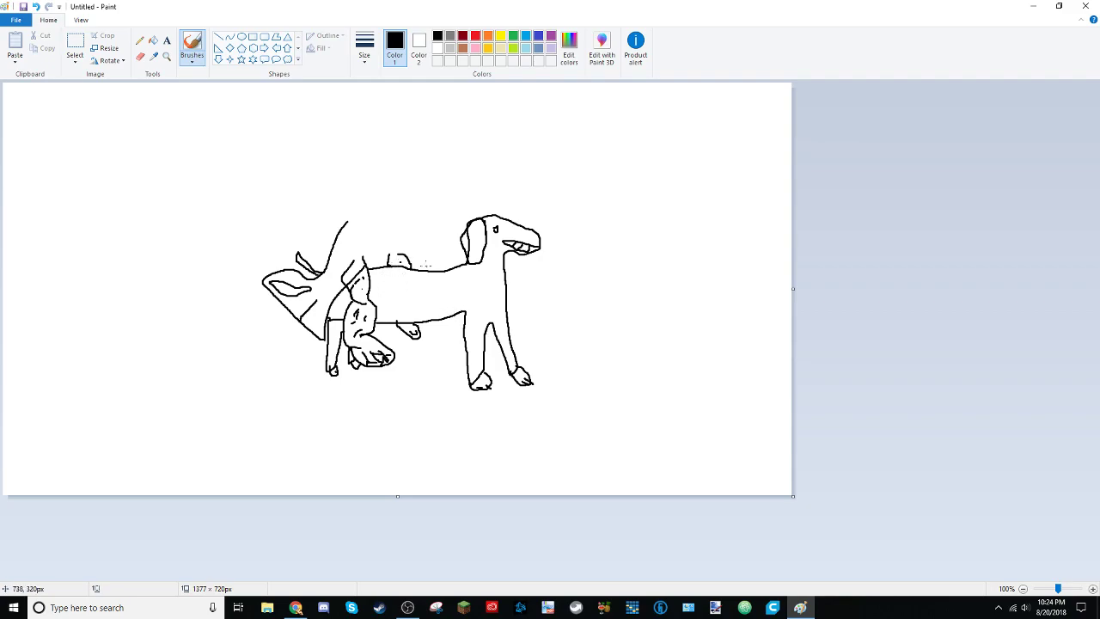
Step: Sketch the rider's head, shoulder, ear and body shading, removing a stray back stroke
mouse_move(434, 269)
left_mouse_down()
mouse_move(396, 287)
mouse_move(378, 280)
mouse_move(393, 335)
mouse_move(363, 342)
mouse_move(371, 371)
mouse_move(397, 364)
mouse_move(391, 347)
mouse_move(354, 354)
mouse_move(378, 328)
mouse_move(382, 292)
left_mouse_up()
key("ctrl+z")
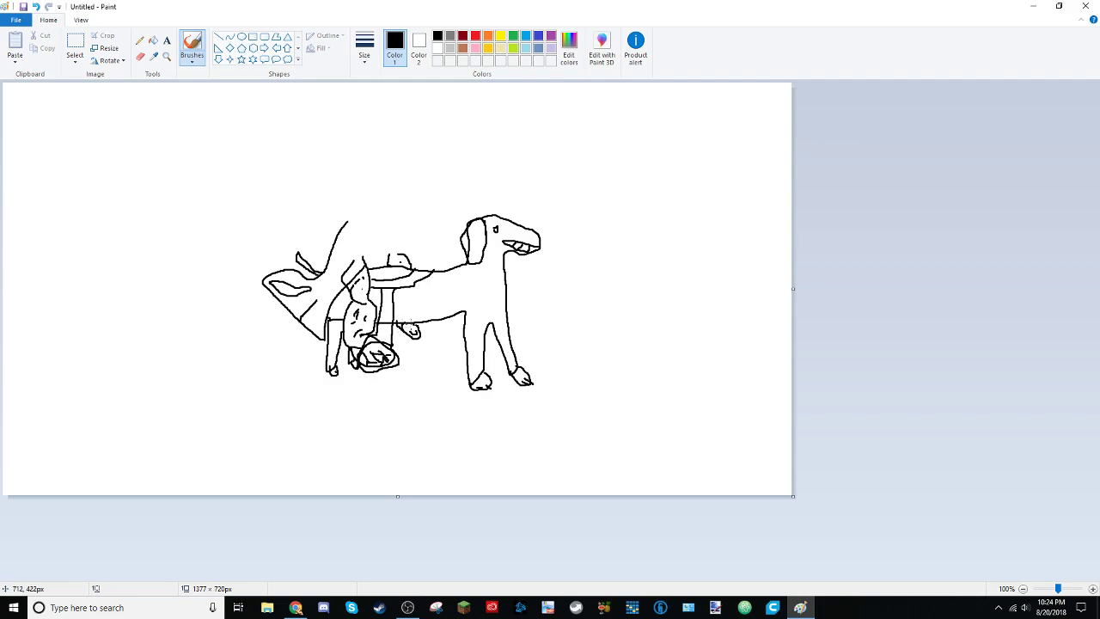
left_click_drag(412, 324, 407, 330)
mouse_move(388, 174)
left_mouse_down()
mouse_move(368, 205)
mouse_move(405, 196)
mouse_move(392, 219)
mouse_move(418, 252)
mouse_move(384, 251)
mouse_move(374, 206)
left_mouse_up()
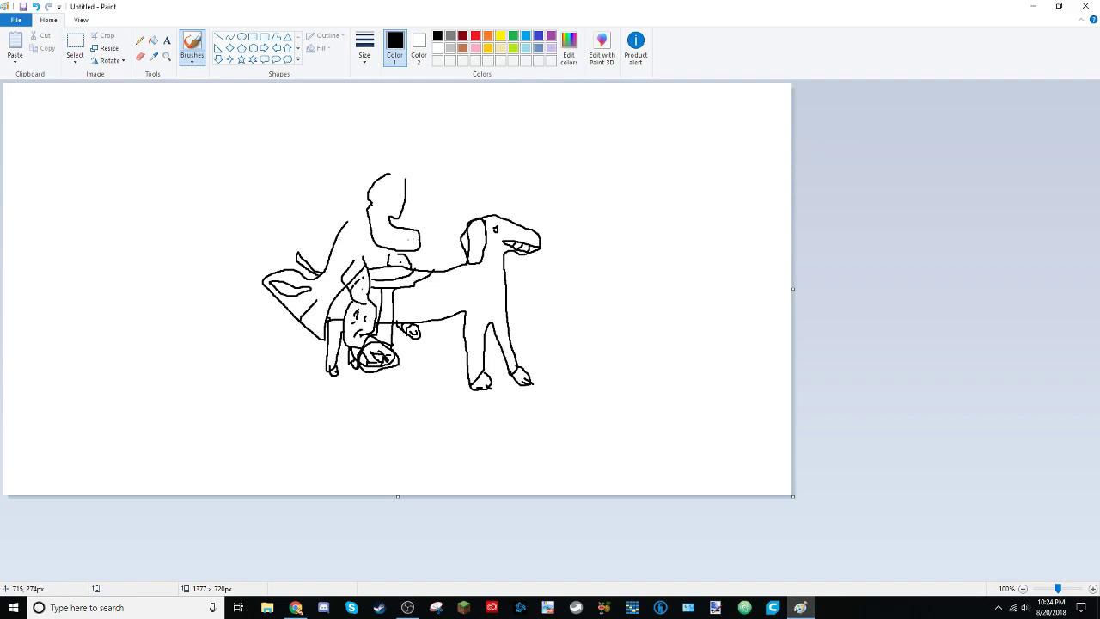
mouse_move(414, 240)
left_mouse_down()
mouse_move(407, 234)
mouse_move(414, 251)
mouse_move(404, 237)
mouse_move(415, 242)
mouse_move(376, 239)
mouse_move(400, 190)
mouse_move(364, 209)
mouse_move(366, 222)
left_mouse_up()
mouse_move(355, 295)
left_mouse_down()
mouse_move(346, 293)
mouse_move(350, 309)
left_mouse_up()
left_click_drag(348, 286, 342, 297)
Step: Join the rider's arm, draw reins to the dog, and add a loop above its head
left_click_drag(407, 180, 405, 189)
mouse_move(345, 226)
left_mouse_down()
mouse_move(366, 200)
mouse_move(362, 157)
mouse_move(289, 167)
mouse_move(252, 207)
mouse_move(311, 203)
mouse_move(352, 218)
left_mouse_up()
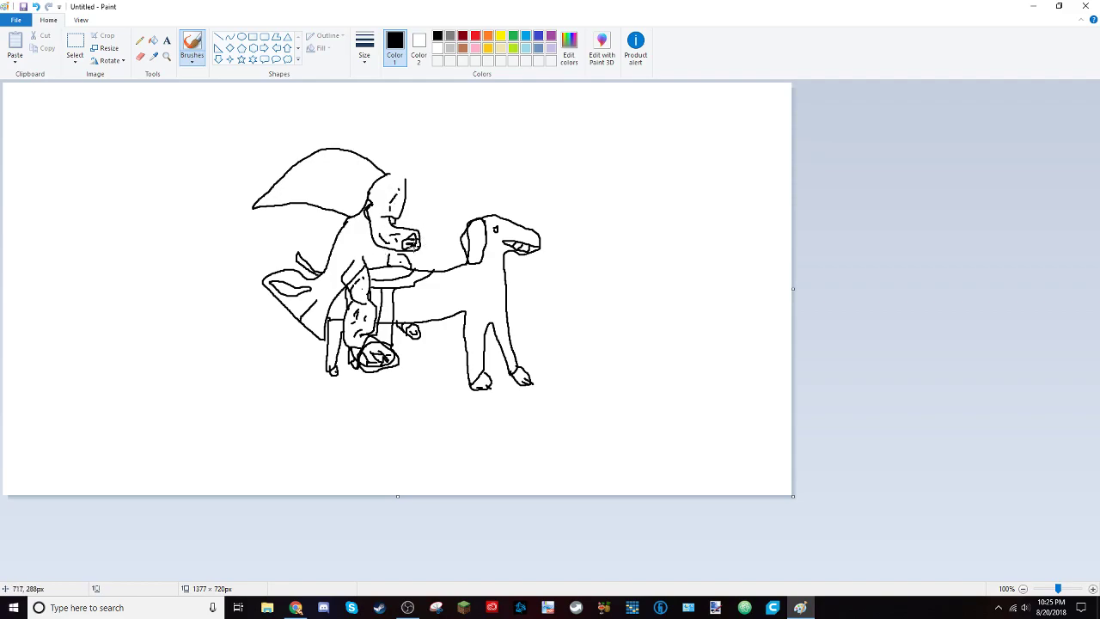
left_click_drag(411, 241, 486, 269)
mouse_move(433, 180)
left_mouse_down()
mouse_move(413, 214)
mouse_move(445, 217)
mouse_move(460, 182)
left_mouse_up()
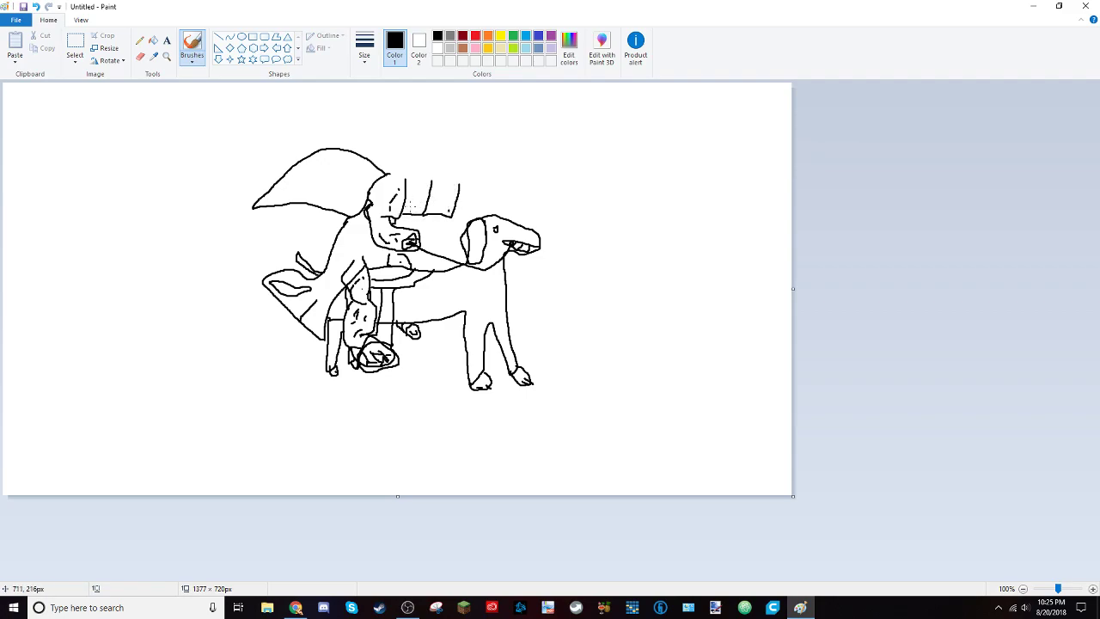
mouse_move(427, 218)
left_mouse_down()
mouse_move(426, 246)
mouse_move(404, 227)
mouse_move(431, 228)
left_mouse_up()
mouse_move(461, 187)
left_mouse_down()
mouse_move(469, 220)
mouse_move(485, 214)
left_mouse_up()
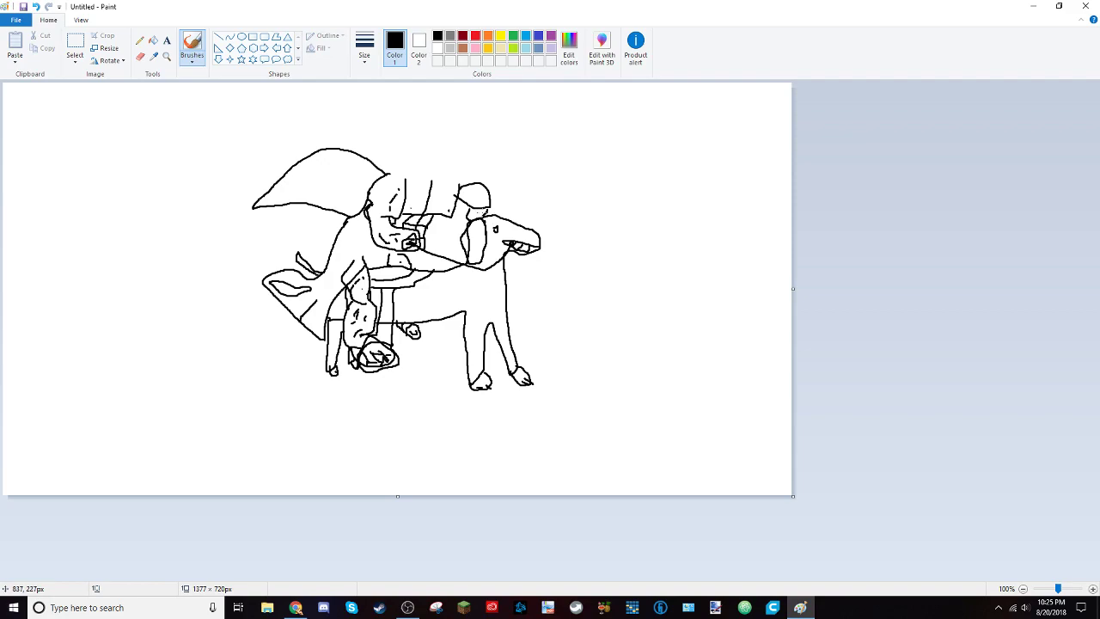
Step: Draw a second loop with a tufted stick, a dog neck line, and the shark's open upper jaw
key("ctrl+z")
key("ctrl+z")
mouse_move(491, 196)
left_mouse_down()
mouse_move(533, 186)
mouse_move(524, 211)
mouse_move(488, 210)
left_mouse_up()
left_click_drag(552, 196, 567, 157)
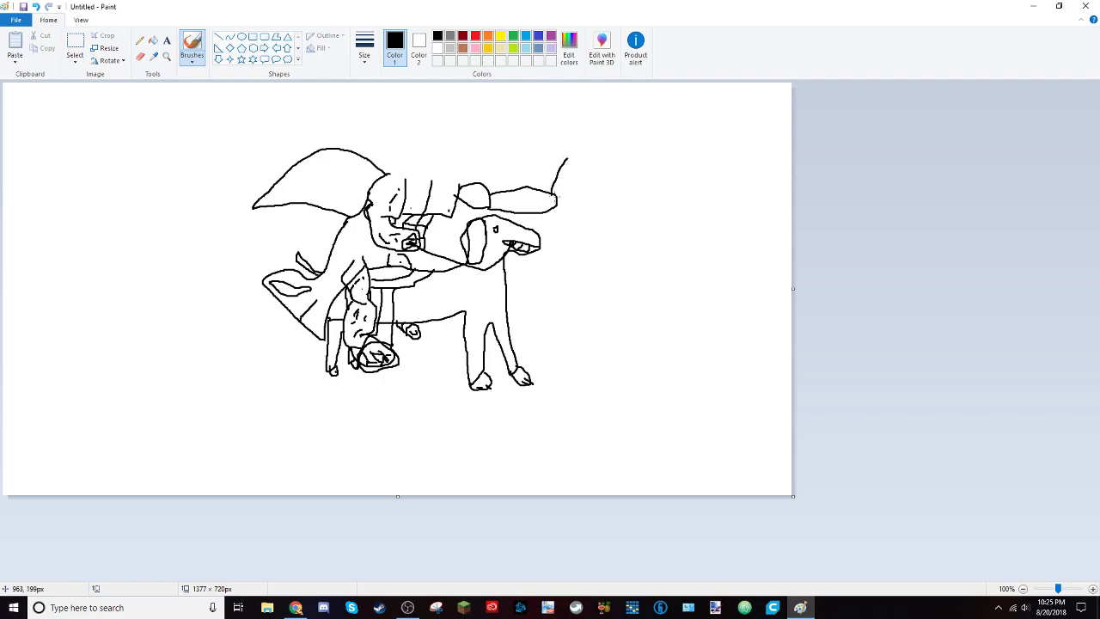
mouse_move(555, 197)
left_mouse_down()
mouse_move(570, 158)
mouse_move(554, 196)
left_mouse_up()
mouse_move(567, 157)
left_mouse_down()
mouse_move(579, 155)
mouse_move(554, 205)
mouse_move(541, 205)
mouse_move(556, 209)
mouse_move(569, 196)
mouse_move(492, 203)
mouse_move(469, 190)
left_mouse_up()
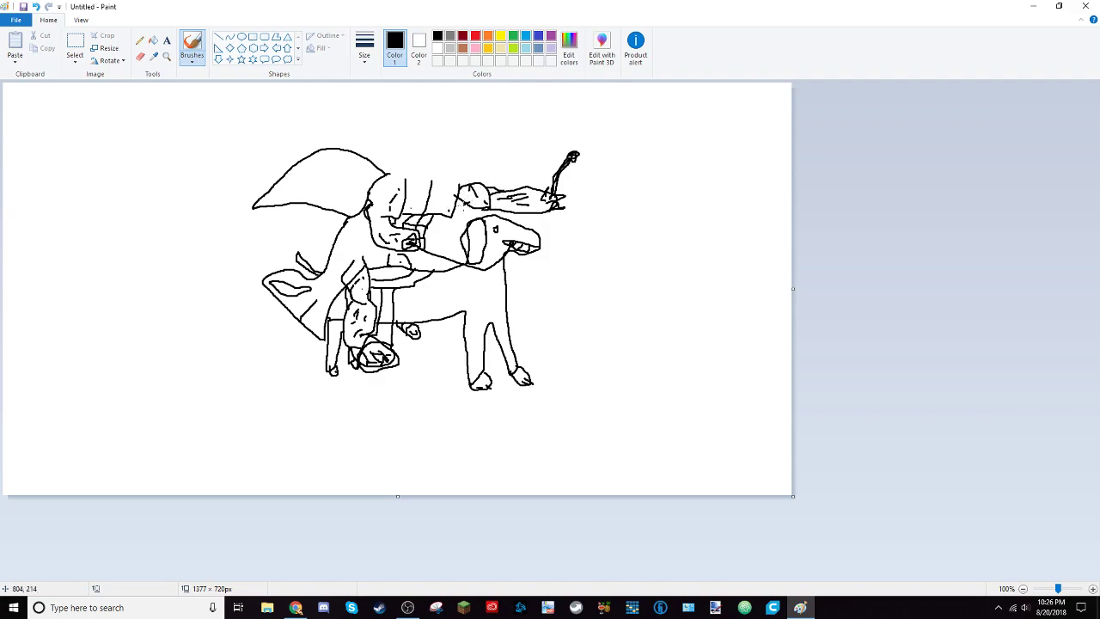
left_click_drag(463, 203, 444, 258)
mouse_move(459, 183)
left_mouse_down()
mouse_move(515, 165)
mouse_move(450, 165)
mouse_move(521, 118)
mouse_move(426, 129)
mouse_move(388, 177)
left_mouse_up()
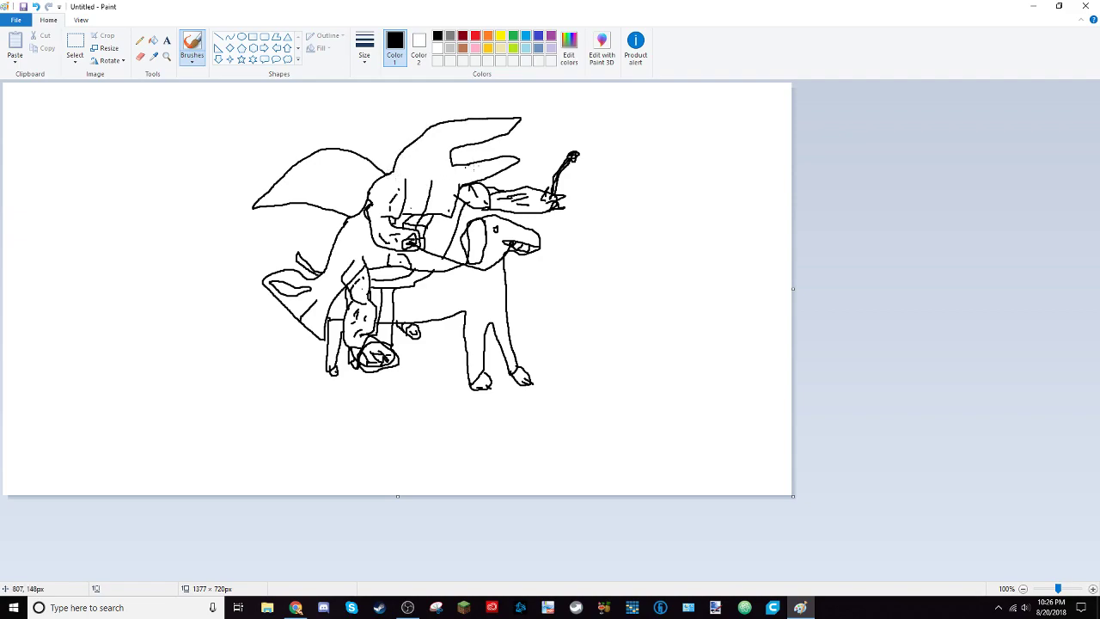
Step: Add zigzag teeth along the shark's jaw, a snout mark, a neck line and an eye stroke
mouse_move(506, 135)
left_mouse_down()
mouse_move(454, 154)
mouse_move(501, 150)
mouse_move(487, 158)
mouse_move(477, 149)
mouse_move(469, 163)
mouse_move(436, 132)
mouse_move(443, 124)
mouse_move(442, 134)
left_mouse_up()
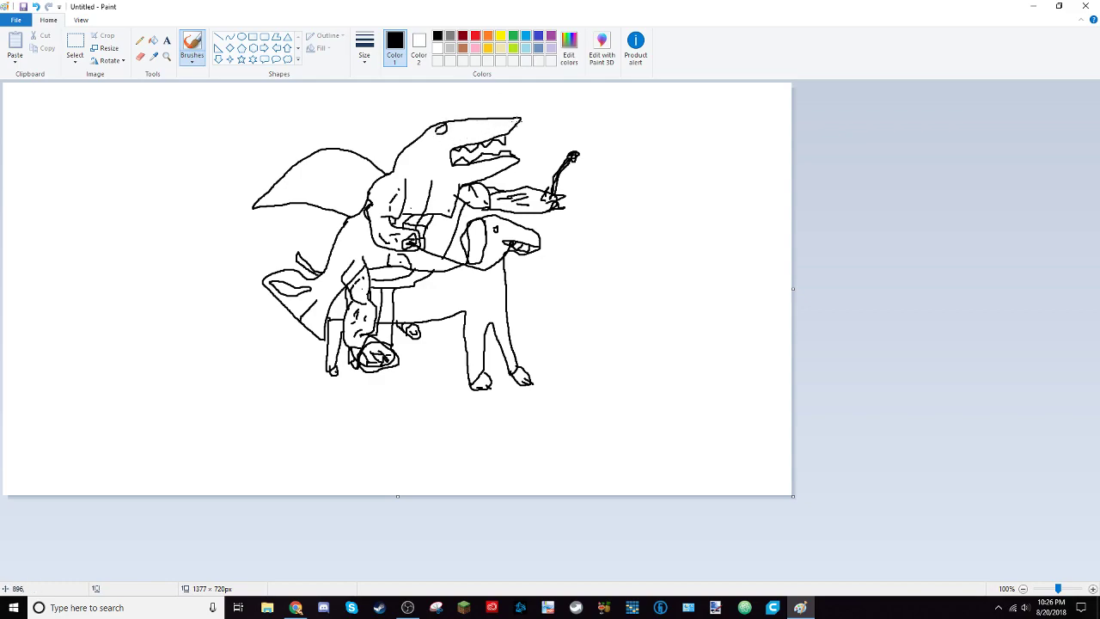
left_click_drag(507, 122, 500, 126)
left_click_drag(457, 183, 406, 181)
left_click_drag(441, 126, 414, 140)
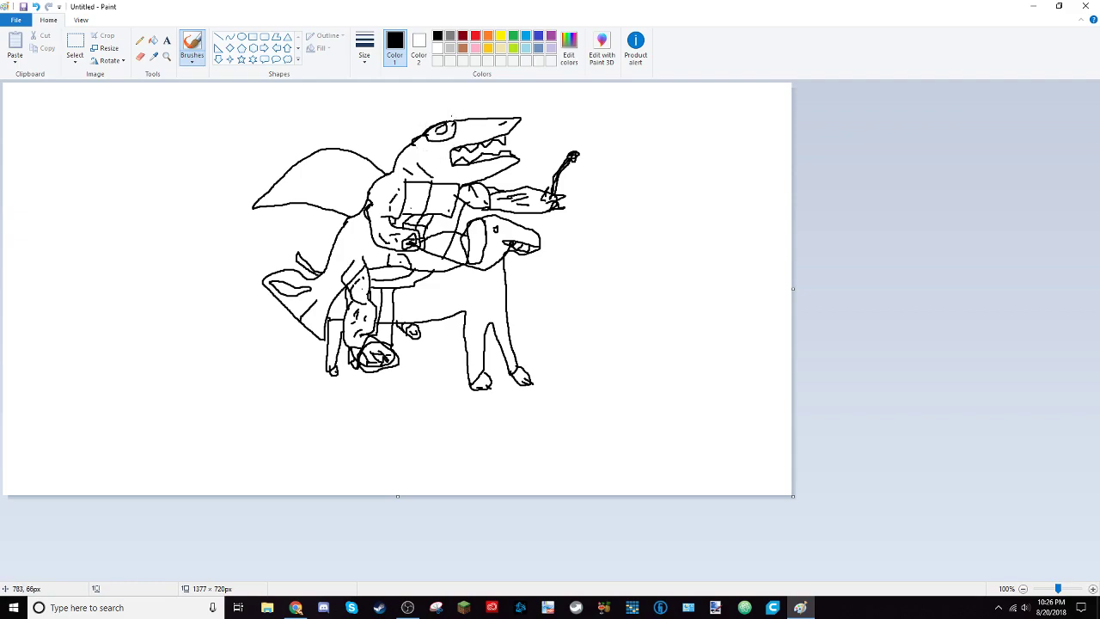
Step: Draw a helmet dome with fanned crest lines on the shark's head
mouse_move(452, 117)
left_mouse_down()
mouse_move(380, 130)
mouse_move(413, 144)
mouse_move(491, 94)
mouse_move(424, 88)
mouse_move(389, 109)
mouse_move(394, 143)
left_mouse_up()
key("ctrl+z")
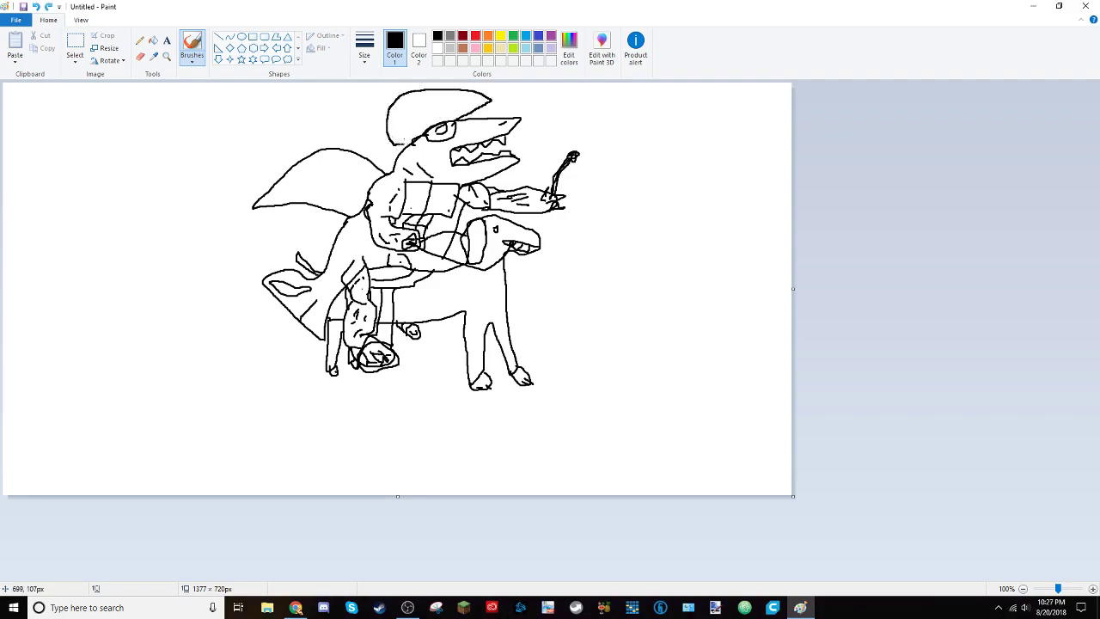
mouse_move(474, 85)
left_mouse_down()
mouse_move(454, 120)
mouse_move(407, 126)
left_mouse_up()
mouse_move(409, 100)
left_mouse_down()
mouse_move(392, 112)
mouse_move(409, 133)
mouse_move(390, 132)
mouse_move(395, 142)
mouse_move(382, 130)
mouse_move(406, 92)
left_mouse_up()
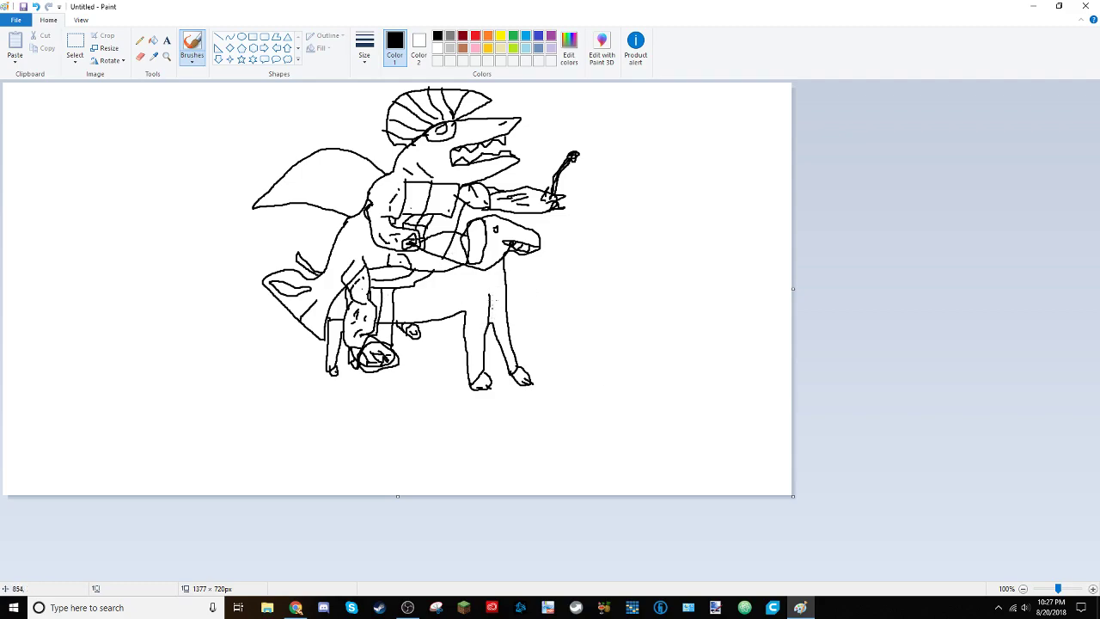
Step: Draw a line down the dog's chest and leg, undoing short stray strokes
mouse_move(493, 321)
left_mouse_down()
mouse_move(494, 263)
mouse_move(477, 268)
left_mouse_up()
key("ctrl+z")
key("ctrl+z")
key("ctrl+z")
key("ctrl+z")
left_click_drag(463, 261, 465, 307)
Step: Draw and redraw a line down the dog's leg, then add one under its belly
left_click_drag(467, 268, 488, 333)
mouse_move(471, 270)
left_mouse_down()
mouse_move(488, 333)
mouse_move(469, 287)
mouse_move(491, 315)
mouse_move(505, 301)
left_mouse_up()
key("ctrl+z")
key("ctrl+z")
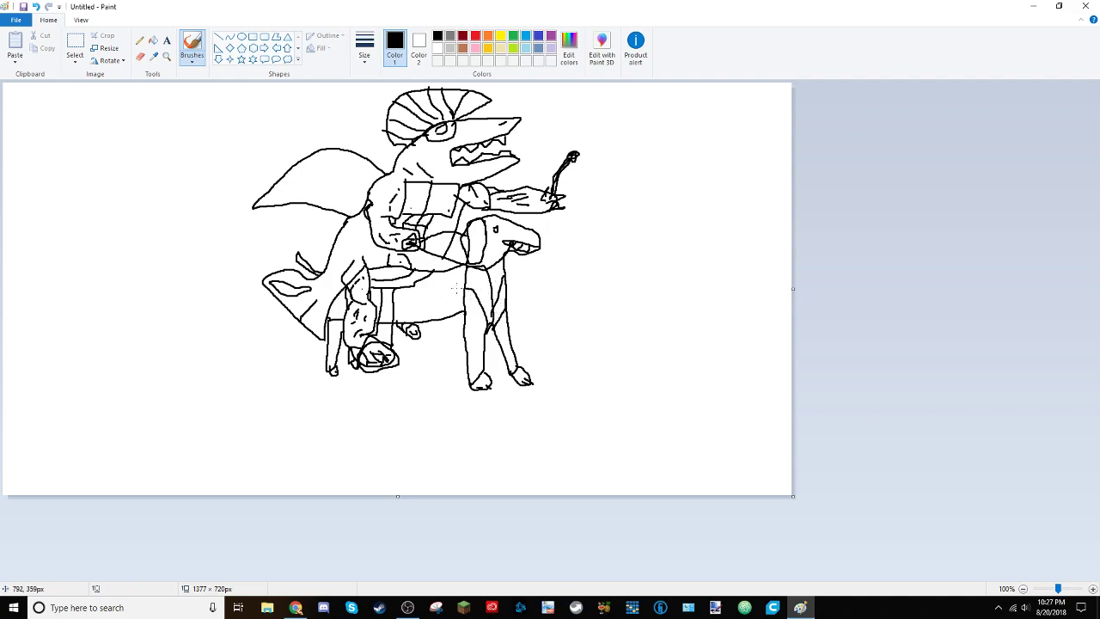
mouse_move(441, 305)
left_mouse_down()
mouse_move(405, 303)
mouse_move(404, 315)
mouse_move(446, 317)
left_mouse_up()
Step: Outline a rocky base beneath the shark and dog with small rock strokes
left_click_drag(447, 380, 391, 416)
left_click_drag(388, 425, 391, 439)
mouse_move(375, 393)
left_mouse_down()
mouse_move(326, 422)
mouse_move(277, 402)
left_mouse_up()
mouse_move(307, 361)
left_mouse_down()
mouse_move(263, 429)
mouse_move(342, 418)
left_mouse_up()
left_click_drag(401, 379, 374, 422)
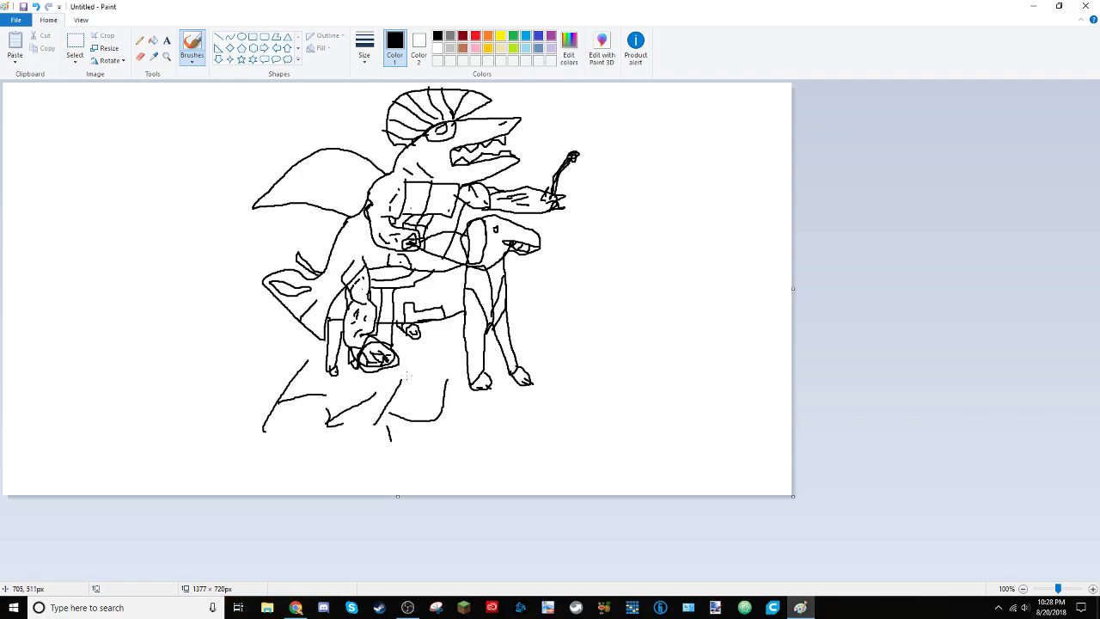
mouse_move(408, 375)
left_mouse_down()
mouse_move(468, 411)
mouse_move(550, 395)
mouse_move(531, 362)
mouse_move(541, 345)
left_mouse_up()
mouse_move(439, 382)
left_mouse_down()
mouse_move(434, 337)
mouse_move(389, 392)
left_mouse_up()
mouse_move(395, 383)
left_mouse_down()
mouse_move(301, 379)
mouse_move(296, 350)
mouse_move(278, 361)
mouse_move(296, 404)
left_mouse_up()
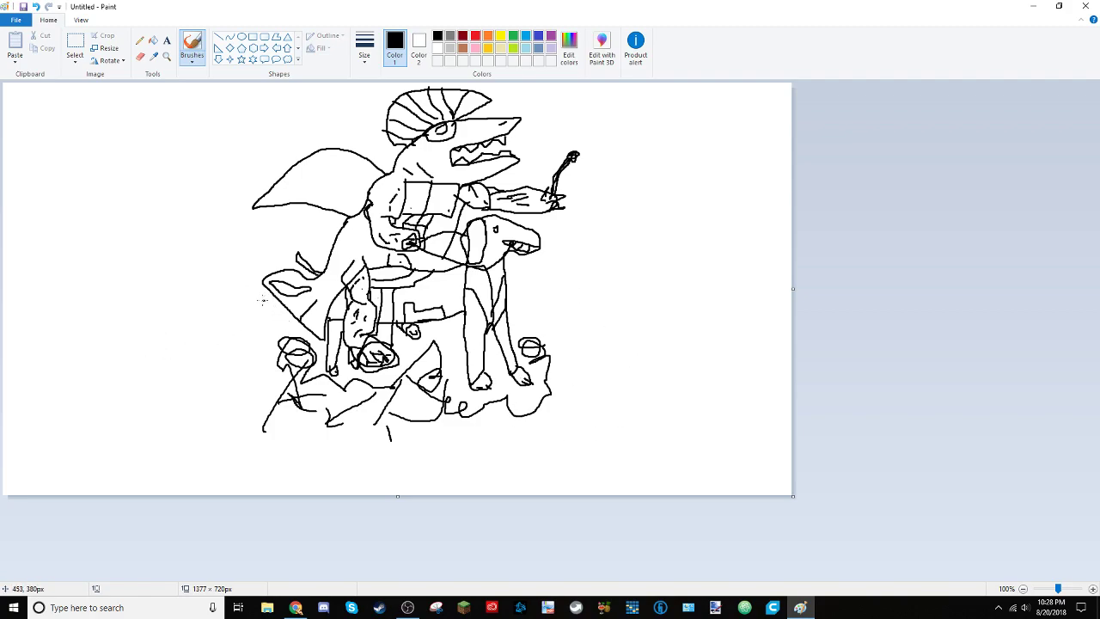
Step: Draw jagged hills sloping left and right and extend a horizon line to both edges
left_click_drag(260, 299, 77, 400)
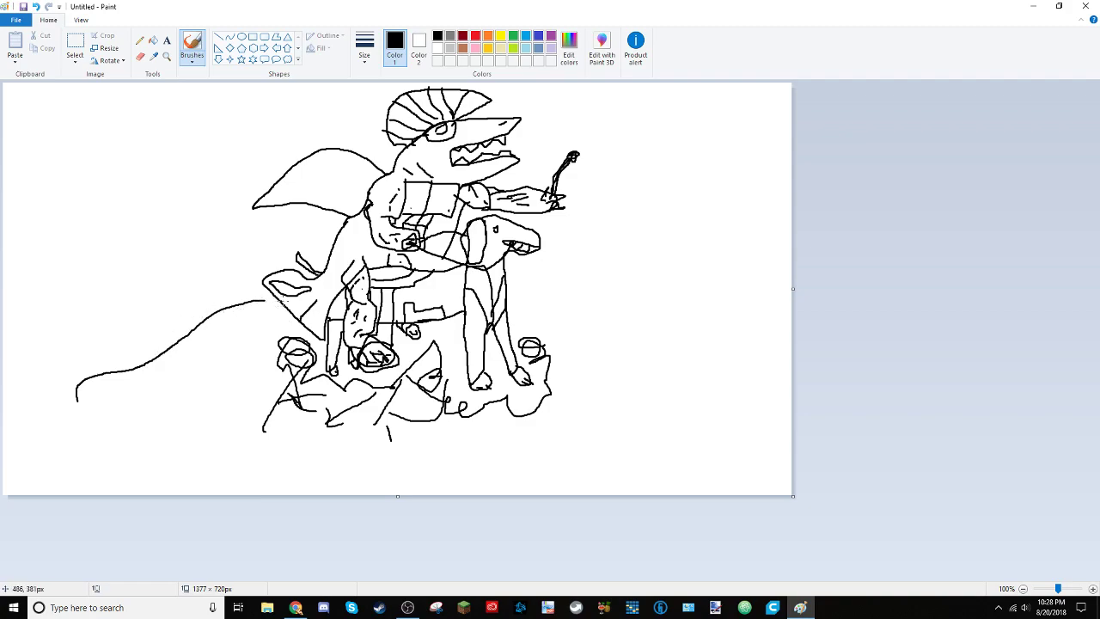
left_click_drag(284, 301, 241, 306)
mouse_move(522, 297)
left_mouse_down()
mouse_move(648, 356)
mouse_move(745, 423)
left_mouse_up()
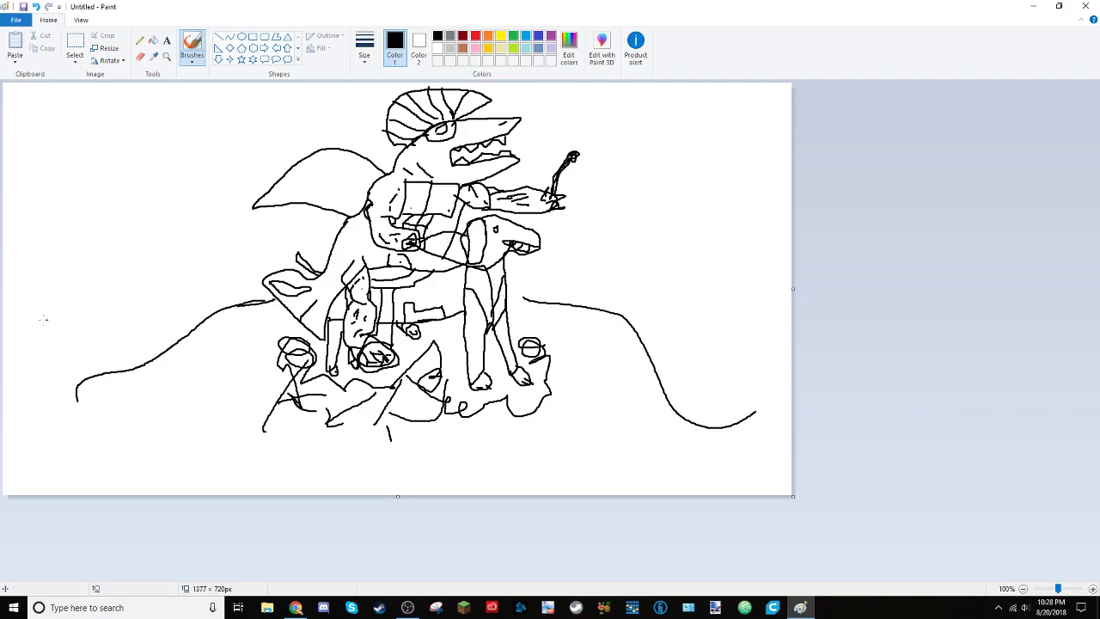
mouse_move(251, 301)
left_mouse_down()
mouse_move(87, 375)
mouse_move(121, 387)
left_mouse_up()
mouse_move(522, 299)
left_mouse_down()
mouse_move(610, 313)
mouse_move(675, 391)
mouse_move(752, 436)
left_mouse_up()
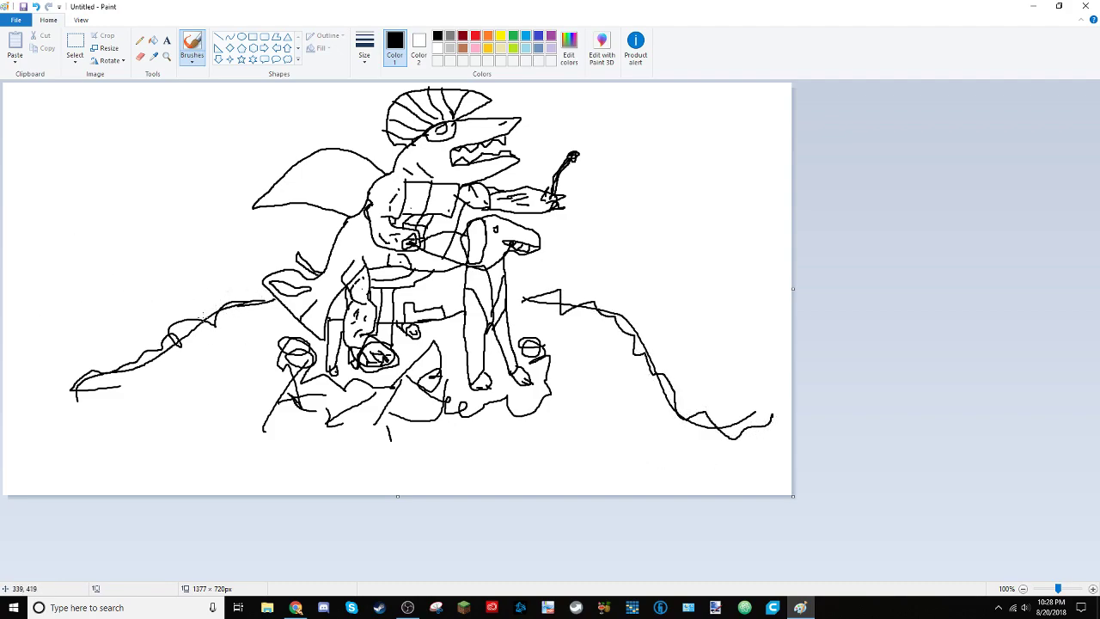
left_click_drag(218, 306, 1, 323)
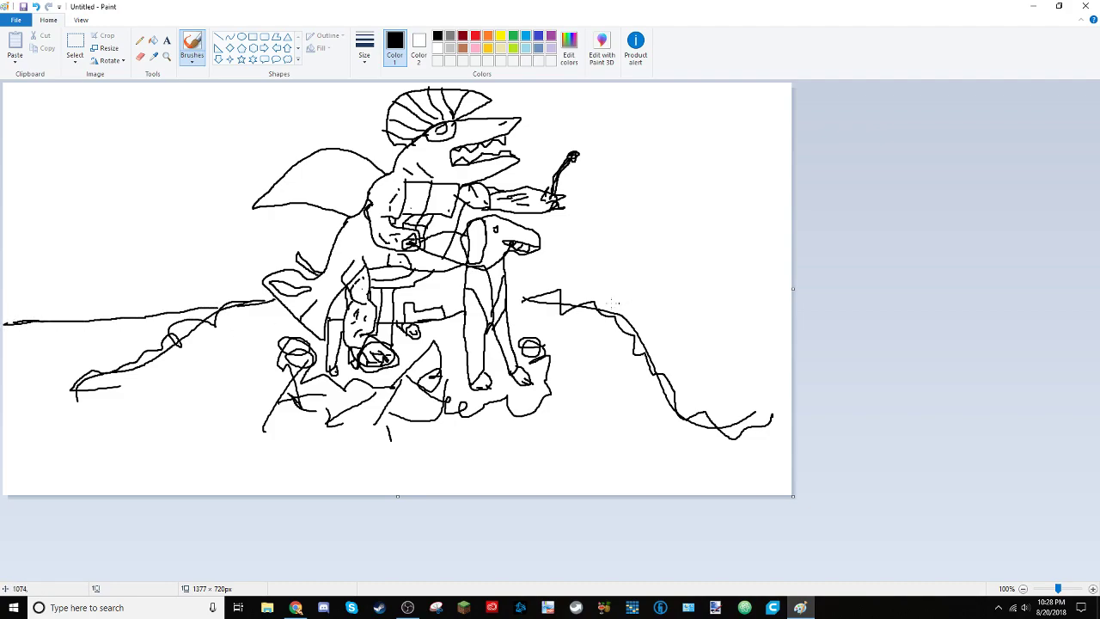
mouse_move(604, 304)
left_mouse_down()
mouse_move(792, 306)
mouse_move(706, 327)
left_mouse_up()
Step: Fill the right side, bottom and area under the dog with wave strokes
left_click_drag(777, 341, 737, 352)
left_click_drag(726, 358, 717, 367)
left_click_drag(759, 400, 709, 413)
mouse_move(784, 381)
left_mouse_down()
mouse_move(736, 382)
mouse_move(768, 385)
left_mouse_up()
mouse_move(697, 382)
left_mouse_down()
mouse_move(718, 364)
mouse_move(685, 388)
left_mouse_up()
left_click_drag(686, 350, 737, 345)
left_click_drag(658, 314, 715, 324)
left_click_drag(660, 416, 686, 434)
mouse_move(698, 444)
left_mouse_down()
mouse_move(758, 450)
mouse_move(777, 475)
mouse_move(614, 464)
left_mouse_up()
left_click_drag(525, 468, 491, 485)
left_click_drag(481, 463, 447, 470)
left_click_drag(552, 395, 596, 396)
mouse_move(549, 420)
left_mouse_down()
mouse_move(500, 436)
mouse_move(532, 395)
mouse_move(514, 421)
left_mouse_up()
mouse_move(500, 395)
left_mouse_down()
mouse_move(479, 405)
mouse_move(474, 424)
left_mouse_up()
Step: Add splash strokes around the rocks and motion strokes left of the wing
mouse_move(450, 404)
left_mouse_down()
mouse_move(469, 386)
mouse_move(451, 339)
mouse_move(438, 393)
mouse_move(330, 412)
left_mouse_up()
left_click_drag(238, 375, 289, 414)
mouse_move(252, 265)
left_mouse_down()
mouse_move(239, 243)
mouse_move(196, 256)
left_mouse_up()
left_click_drag(236, 166, 214, 186)
mouse_move(278, 132)
left_mouse_down()
mouse_move(306, 123)
mouse_move(249, 149)
mouse_move(241, 192)
mouse_move(260, 159)
left_mouse_up()
Step: Replace the stray left strokes with radiating lines above the wing and curves to its right
key("ctrl+z")
key("ctrl+z")
key("ctrl+z")
key("ctrl+z")
mouse_move(326, 99)
left_mouse_down()
mouse_move(315, 114)
mouse_move(357, 104)
left_mouse_up()
left_click_drag(557, 133, 611, 121)
left_click_drag(596, 180, 650, 154)
left_click_drag(568, 268, 625, 228)
left_click_drag(618, 299, 679, 265)
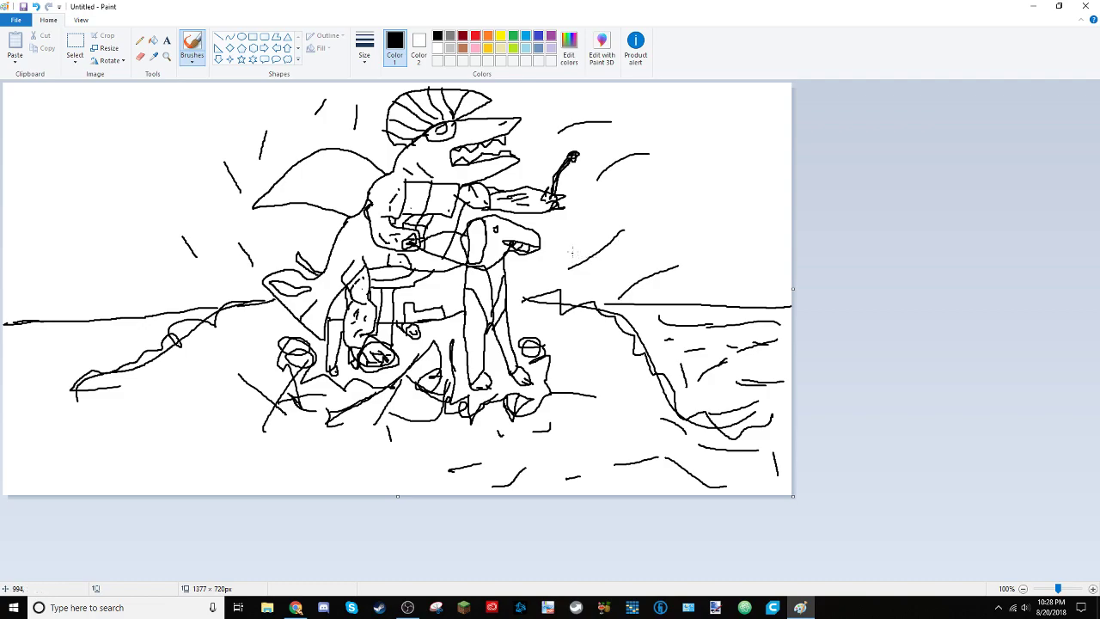
Step: Add a short curve right of the dog and a small round moon with a face
left_click_drag(573, 248, 615, 229)
left_click_drag(727, 245, 721, 249)
mouse_move(733, 254)
left_mouse_down()
mouse_move(740, 261)
mouse_move(735, 250)
left_mouse_up()
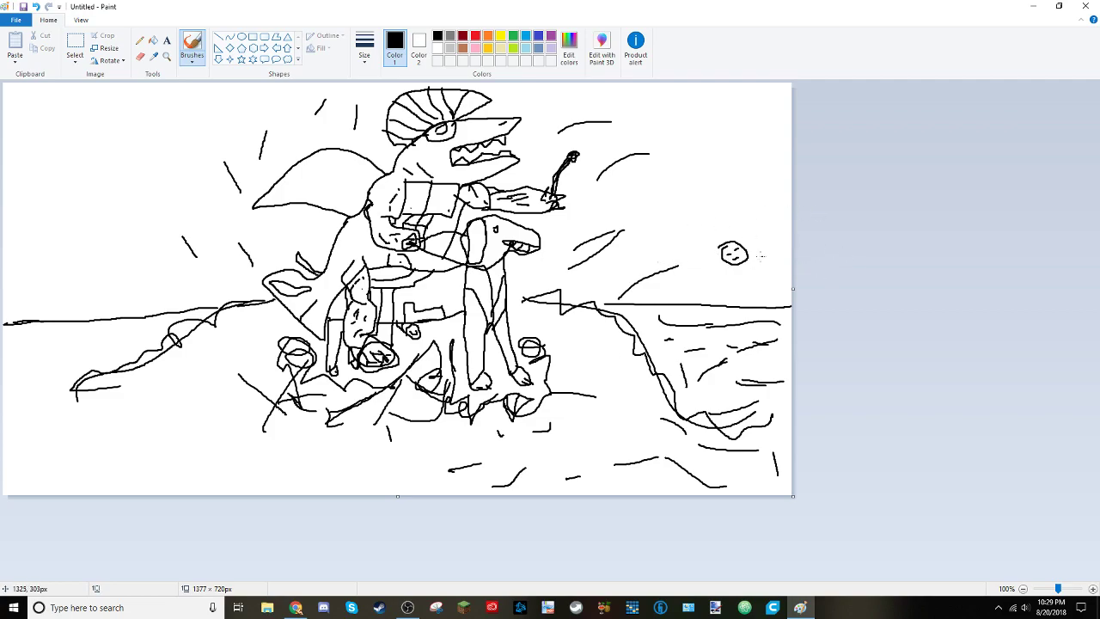
Step: Fill the lower-left sea with many short black wave strokes
mouse_move(65, 344)
left_mouse_down()
mouse_move(127, 335)
mouse_move(117, 346)
left_mouse_up()
left_click_drag(45, 394, 33, 433)
left_click_drag(62, 455, 120, 471)
left_click_drag(143, 417, 195, 440)
left_click_drag(101, 427, 133, 408)
left_click_drag(67, 431, 100, 425)
left_click_drag(167, 430, 191, 413)
mouse_move(165, 358)
left_mouse_down()
mouse_move(196, 379)
mouse_move(213, 414)
left_mouse_up()
left_click_drag(222, 424, 249, 442)
mouse_move(333, 460)
left_mouse_down()
mouse_move(354, 471)
mouse_move(272, 484)
mouse_move(306, 448)
left_mouse_up()
Step: Add short wave lines along the bottom edge and bottom-left corner
left_click_drag(228, 464, 263, 449)
left_click_drag(165, 481, 197, 473)
left_click_drag(114, 482, 18, 467)
left_click_drag(111, 446, 177, 446)
Step: Add wave strokes by the right hill's cliff and retrace both hill edges
left_click_drag(591, 356, 615, 413)
left_click_drag(584, 447, 607, 424)
mouse_move(675, 405)
left_mouse_down()
mouse_move(615, 325)
mouse_move(514, 304)
mouse_move(524, 297)
left_mouse_up()
mouse_move(275, 301)
left_mouse_down()
mouse_move(200, 318)
mouse_move(175, 344)
mouse_move(91, 387)
mouse_move(117, 400)
mouse_move(189, 378)
mouse_move(254, 311)
left_mouse_up()
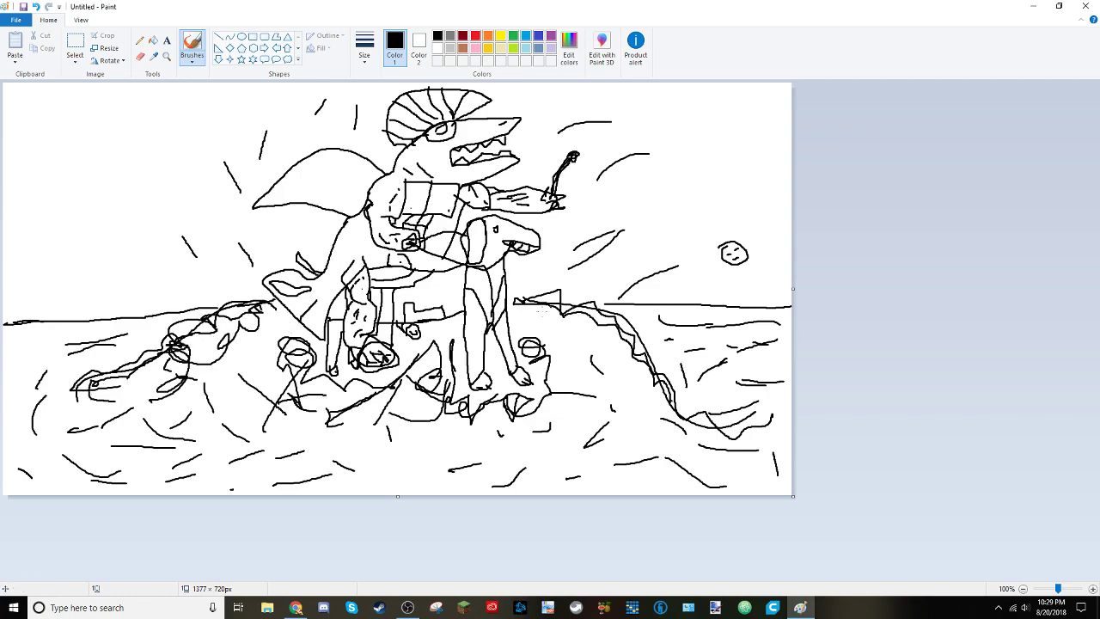
left_click_drag(540, 311, 680, 428)
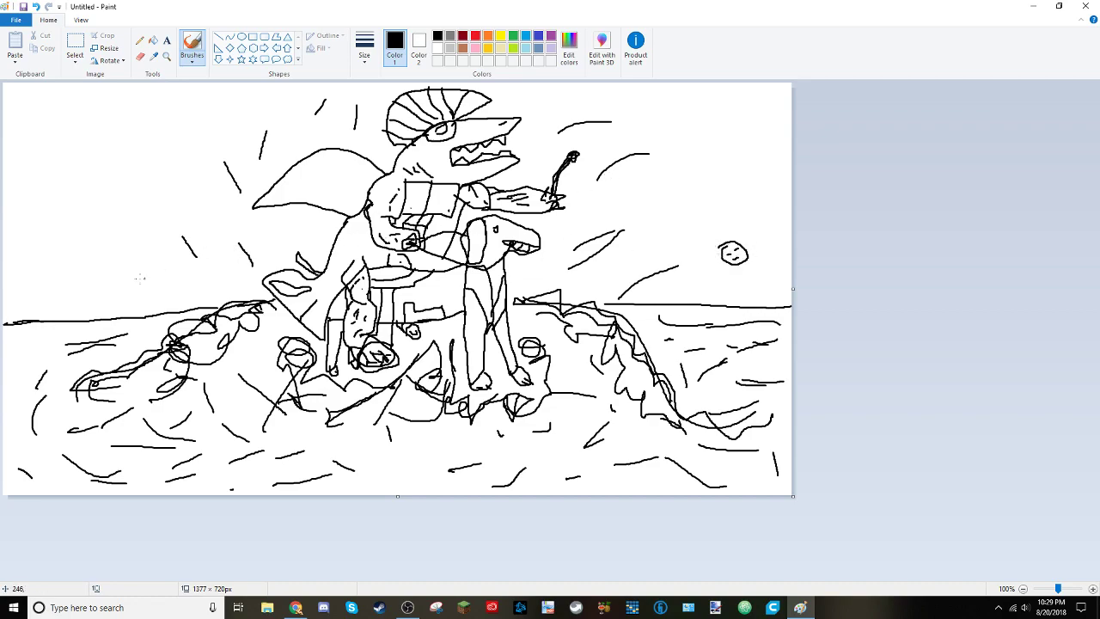
Step: Draw the ship's tilted bow and deck outline on the left horizon, undoing two stray strokes
mouse_move(128, 317)
left_mouse_down()
mouse_move(148, 295)
mouse_move(49, 292)
mouse_move(38, 318)
mouse_move(112, 256)
mouse_move(137, 301)
left_mouse_up()
key("ctrl+z")
mouse_move(120, 290)
left_mouse_down()
mouse_move(118, 262)
mouse_move(101, 262)
mouse_move(101, 293)
left_mouse_up()
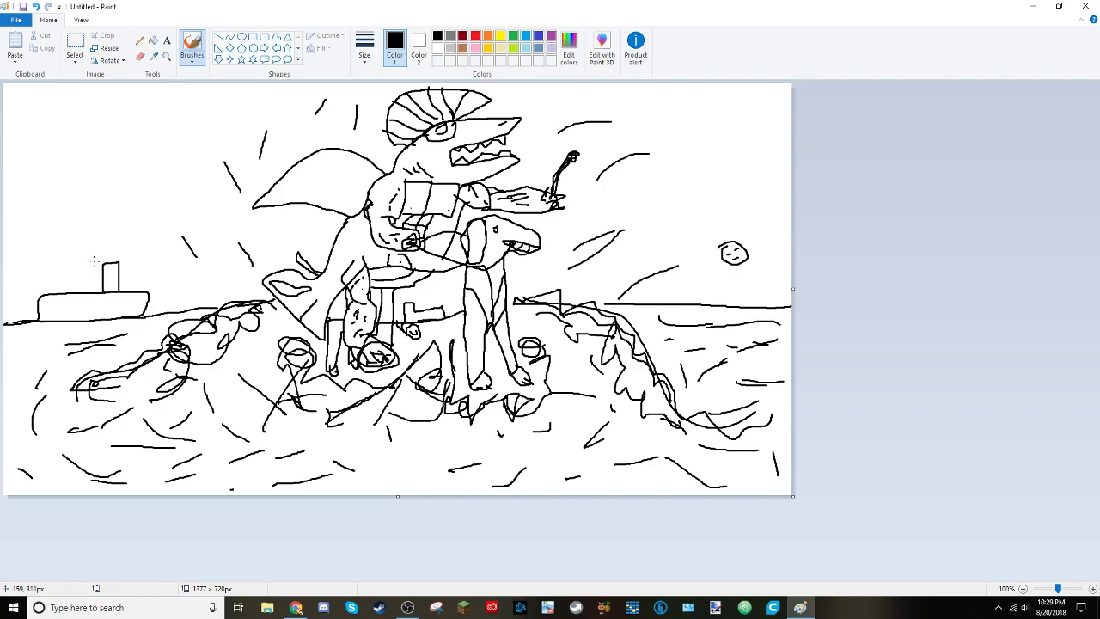
key("ctrl+z")
key("ctrl+z")
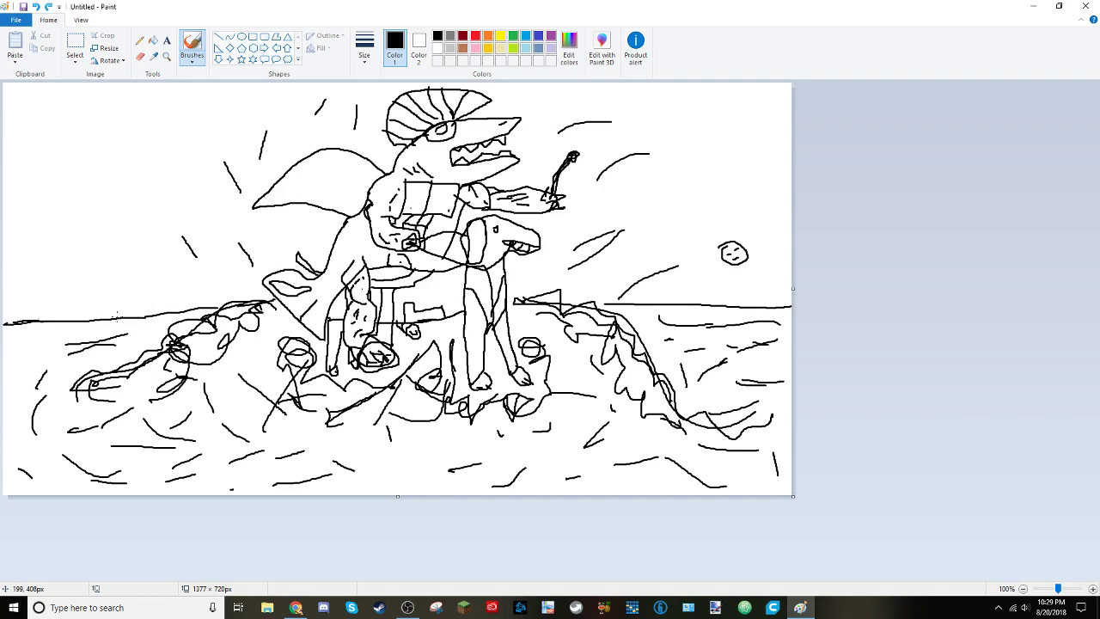
mouse_move(118, 316)
left_mouse_down()
mouse_move(133, 275)
mouse_move(109, 257)
mouse_move(82, 319)
left_mouse_up()
mouse_move(93, 264)
left_mouse_down()
mouse_move(66, 280)
mouse_move(82, 287)
mouse_move(60, 316)
mouse_move(87, 316)
left_mouse_up()
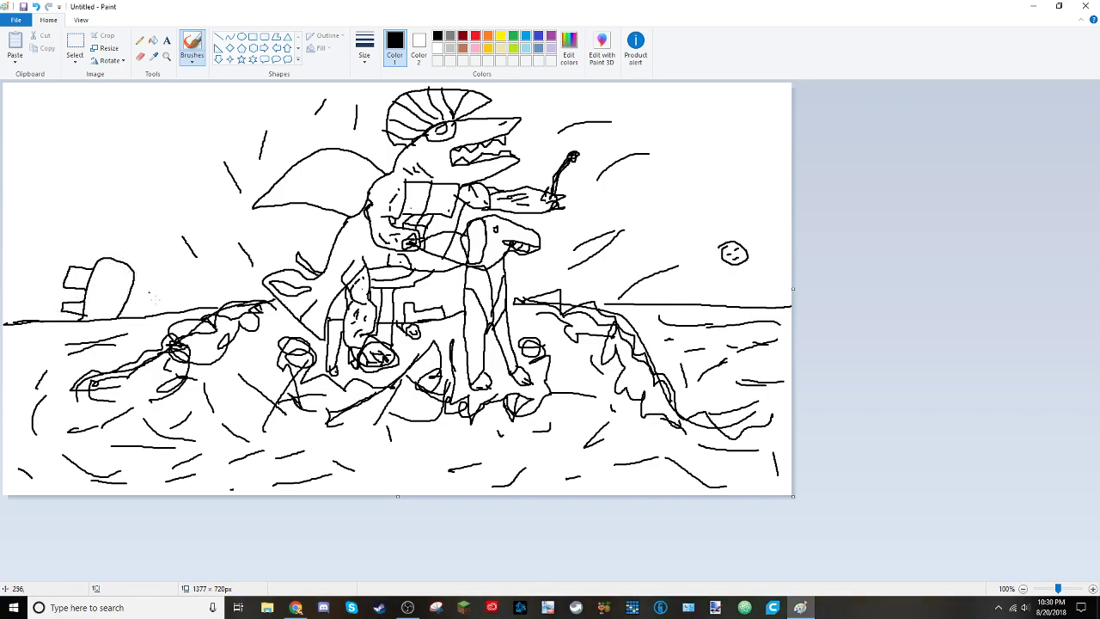
Step: Add a splash, waterline, two masts, a porthole and top details to the ship
left_click_drag(144, 330, 165, 320)
mouse_move(69, 325)
left_mouse_down()
mouse_move(74, 335)
mouse_move(110, 332)
mouse_move(79, 328)
left_mouse_up()
mouse_move(120, 256)
left_mouse_down()
mouse_move(106, 225)
mouse_move(97, 261)
left_mouse_up()
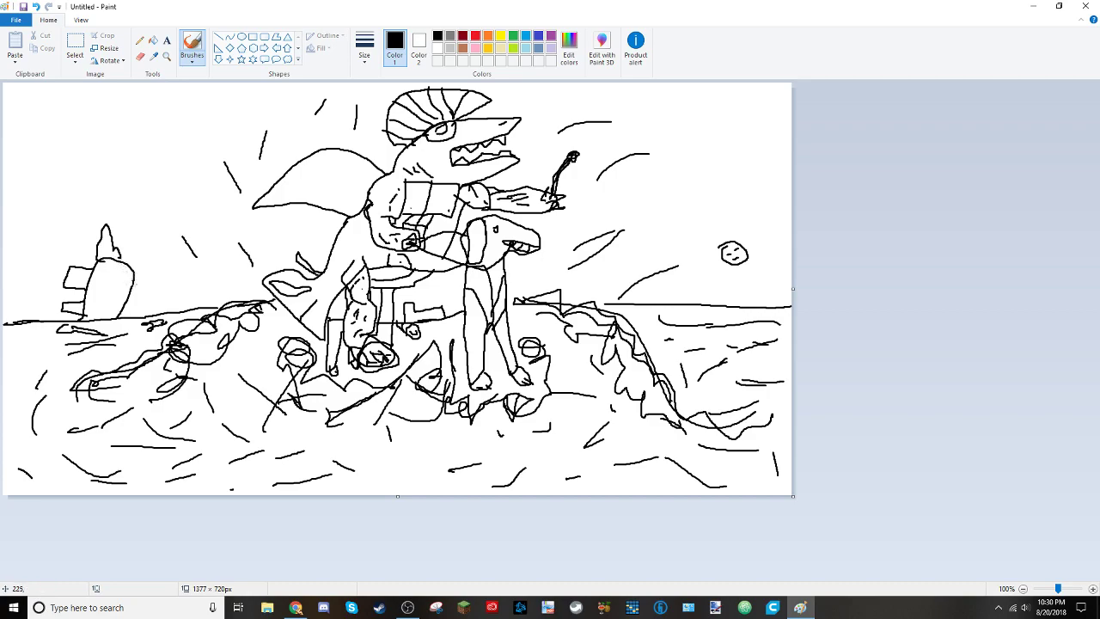
mouse_move(133, 296)
left_mouse_down()
mouse_move(145, 261)
mouse_move(144, 276)
left_mouse_up()
left_click_drag(110, 278, 106, 302)
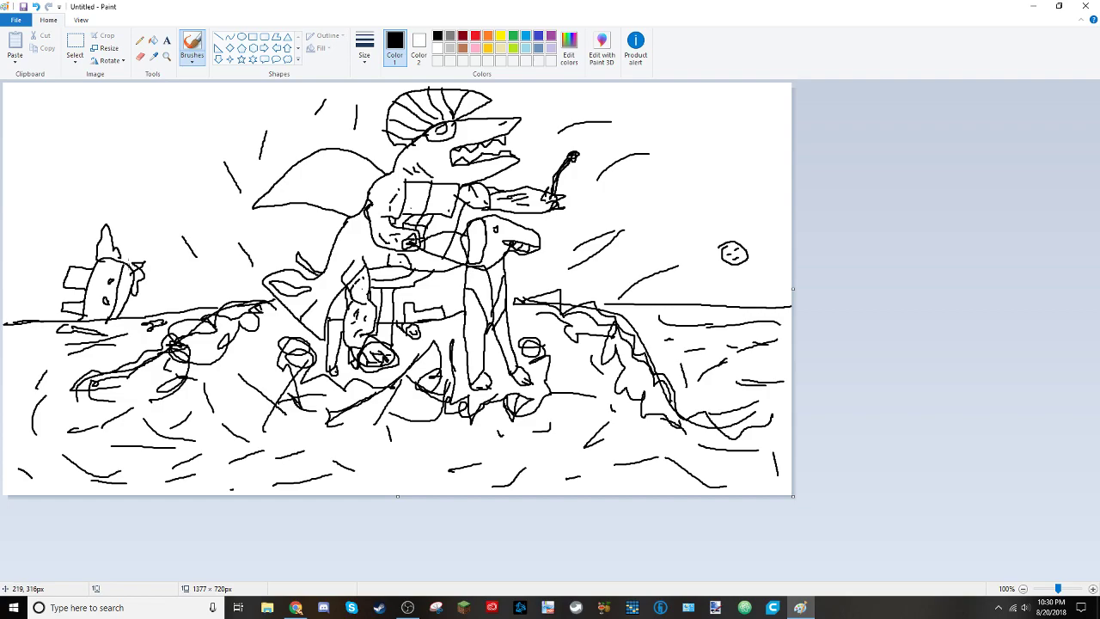
mouse_move(120, 265)
left_mouse_down()
mouse_move(133, 266)
mouse_move(131, 256)
mouse_move(129, 278)
mouse_move(121, 268)
mouse_move(133, 257)
left_mouse_up()
Step: Letter 'NO ICE', then 'NEEDED!', then 'ONLY' in black on three top-left lines
mouse_move(21, 89)
left_mouse_down()
mouse_move(19, 117)
mouse_move(37, 115)
mouse_move(41, 86)
mouse_move(71, 91)
mouse_move(58, 115)
mouse_move(53, 91)
mouse_move(113, 105)
mouse_move(113, 124)
mouse_move(126, 96)
mouse_move(124, 120)
mouse_move(167, 95)
mouse_move(174, 115)
left_mouse_up()
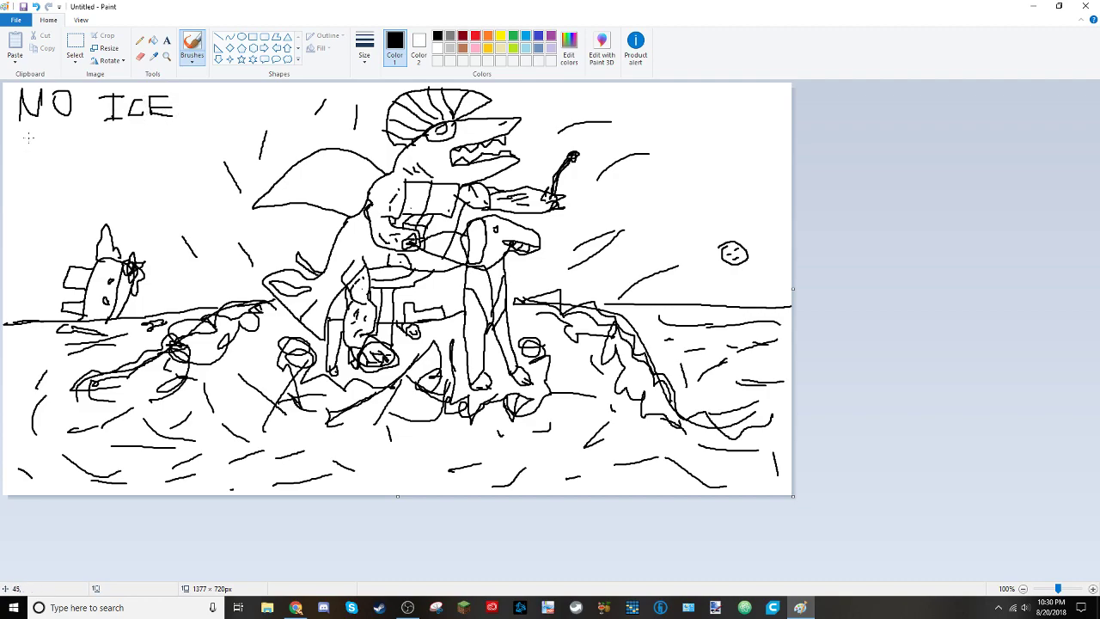
mouse_move(30, 137)
left_mouse_down()
mouse_move(32, 167)
mouse_move(49, 131)
mouse_move(64, 163)
mouse_move(95, 135)
mouse_move(89, 149)
mouse_move(112, 164)
mouse_move(135, 139)
mouse_move(126, 160)
mouse_move(140, 146)
mouse_move(150, 165)
mouse_move(139, 140)
mouse_move(161, 160)
mouse_move(178, 143)
mouse_move(187, 159)
mouse_move(187, 133)
mouse_move(208, 142)
left_mouse_up()
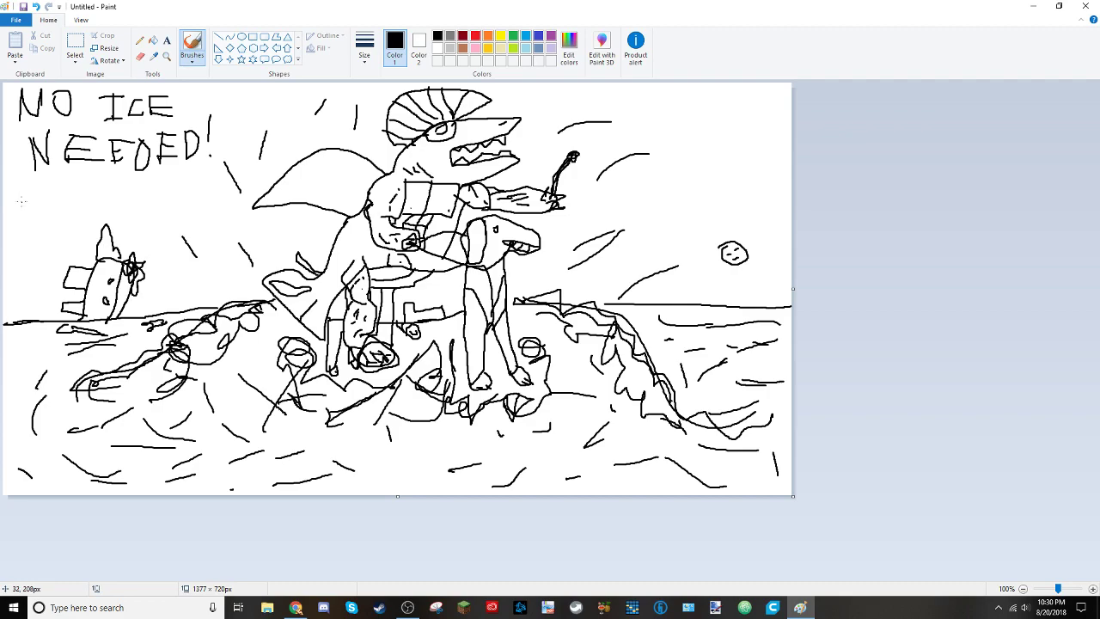
mouse_move(21, 202)
left_mouse_down()
mouse_move(40, 189)
mouse_move(30, 215)
mouse_move(23, 198)
mouse_move(48, 210)
mouse_move(56, 190)
left_mouse_up()
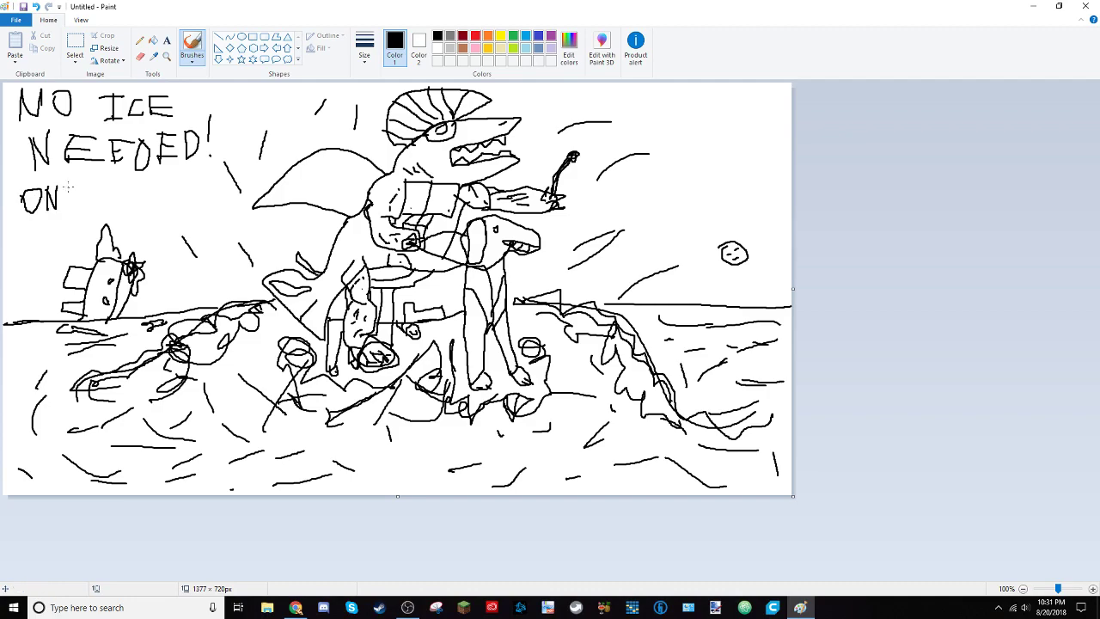
mouse_move(68, 186)
left_mouse_down()
mouse_move(82, 212)
mouse_move(94, 208)
mouse_move(99, 180)
mouse_move(84, 184)
left_mouse_up()
Step: Write 'HIM' in red beside ONLY, then switch the colour back to black
left_click(475, 36)
mouse_move(189, 186)
left_mouse_down()
mouse_move(189, 237)
mouse_move(218, 217)
left_mouse_up()
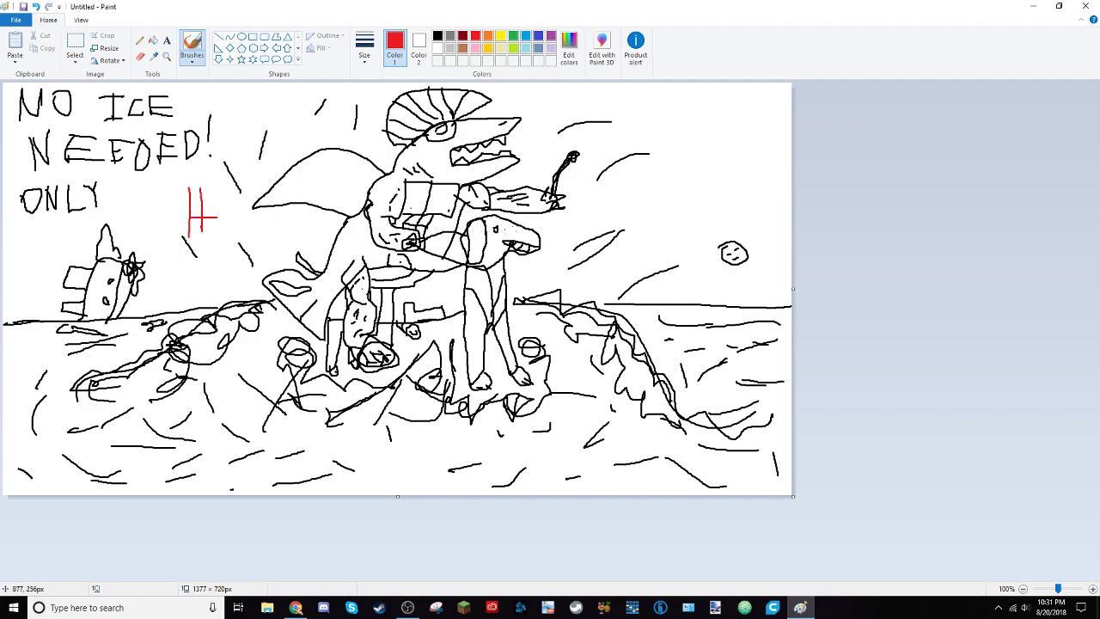
mouse_move(230, 200)
left_mouse_down()
mouse_move(231, 234)
mouse_move(249, 201)
mouse_move(248, 234)
mouse_move(284, 243)
left_mouse_up()
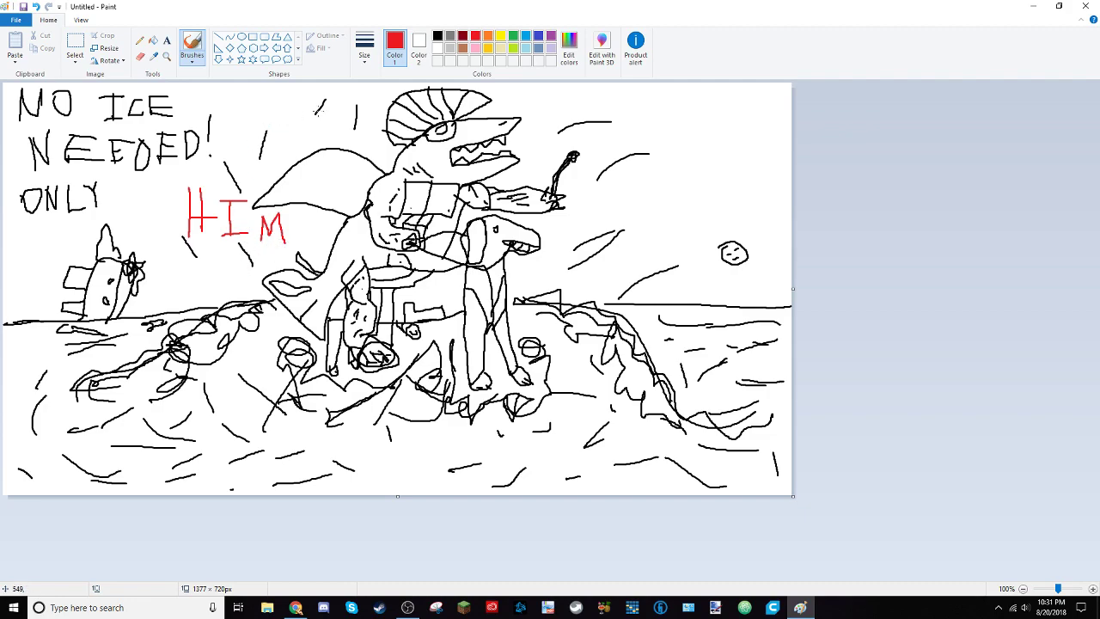
left_click(436, 35)
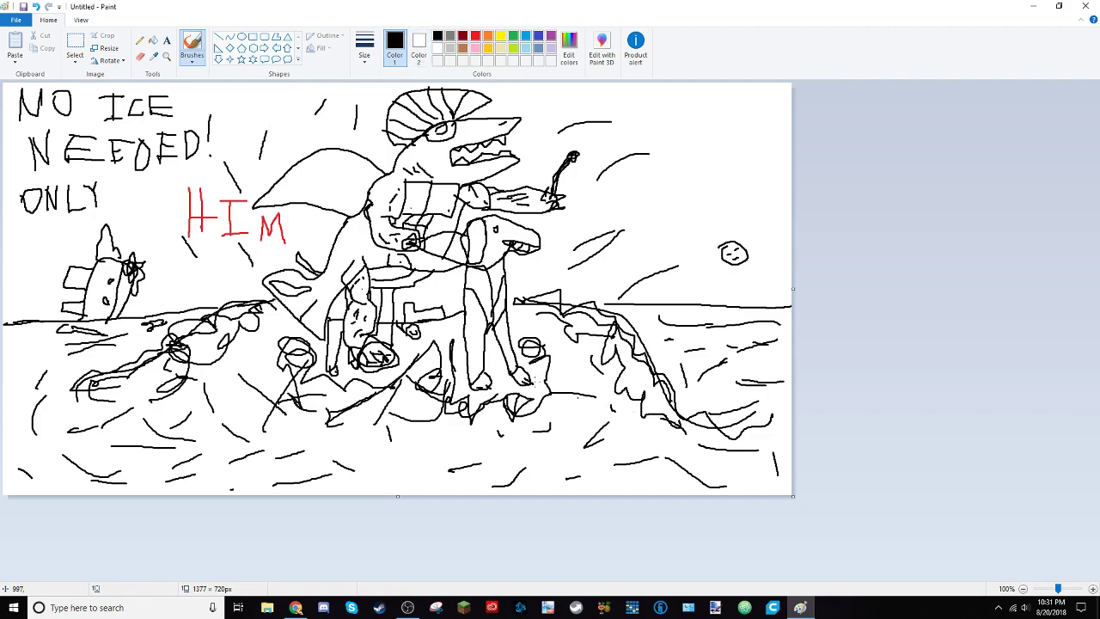